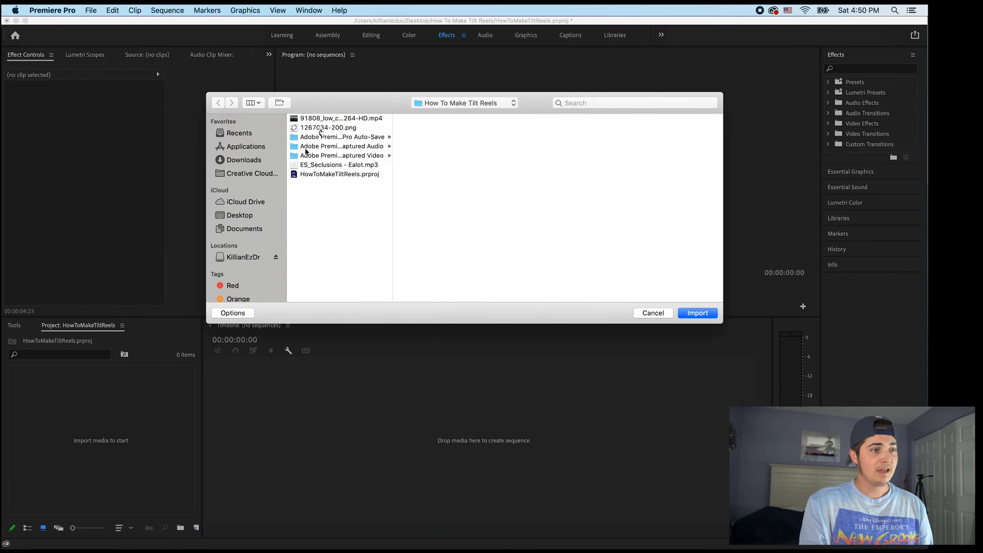
- Import the 91808 Golden Gate bridge video, 1267034-200.png and ES_Seclusions - Ealot.mp3 into the project
{"action": "left_click", "coordinate": [329, 129]}
{"action": "left_click", "coordinate": [329, 120], "text": "super"}
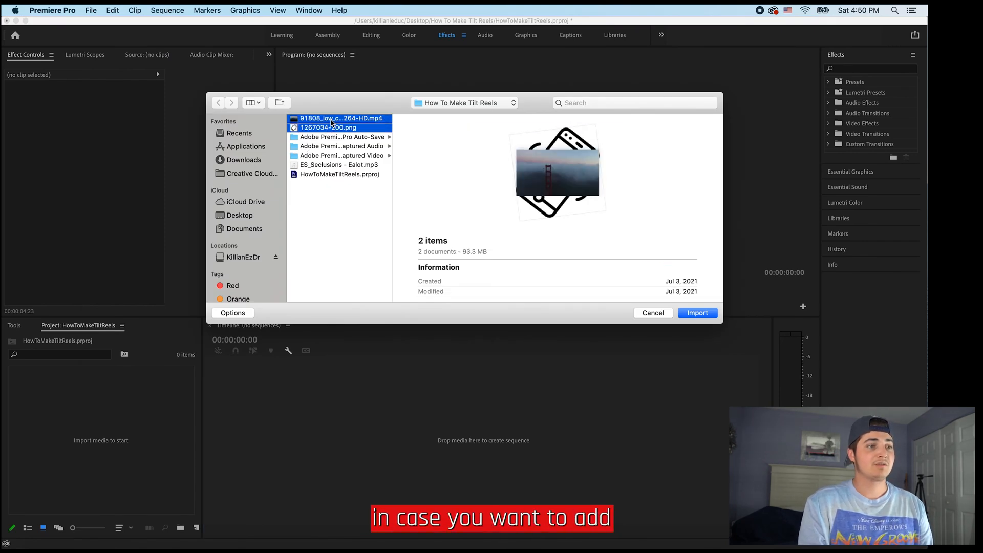
{"action": "left_click", "coordinate": [328, 166], "text": "super"}
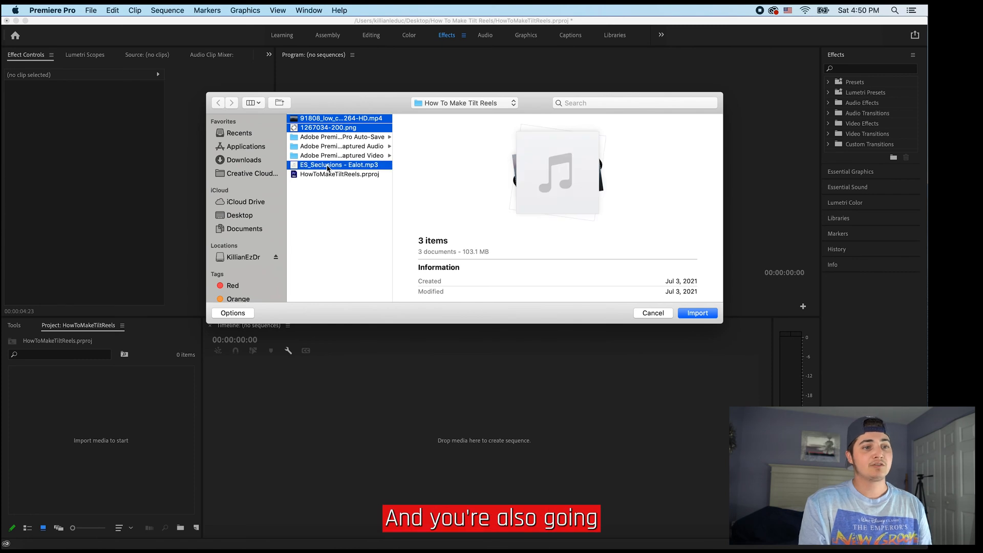
{"action": "left_click", "coordinate": [701, 313]}
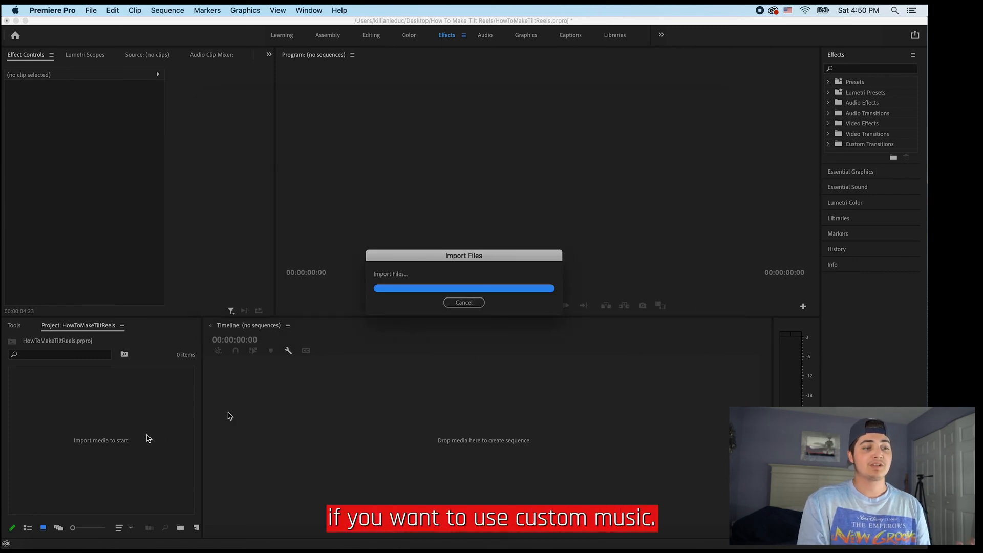
{"action": "left_click", "coordinate": [145, 461]}
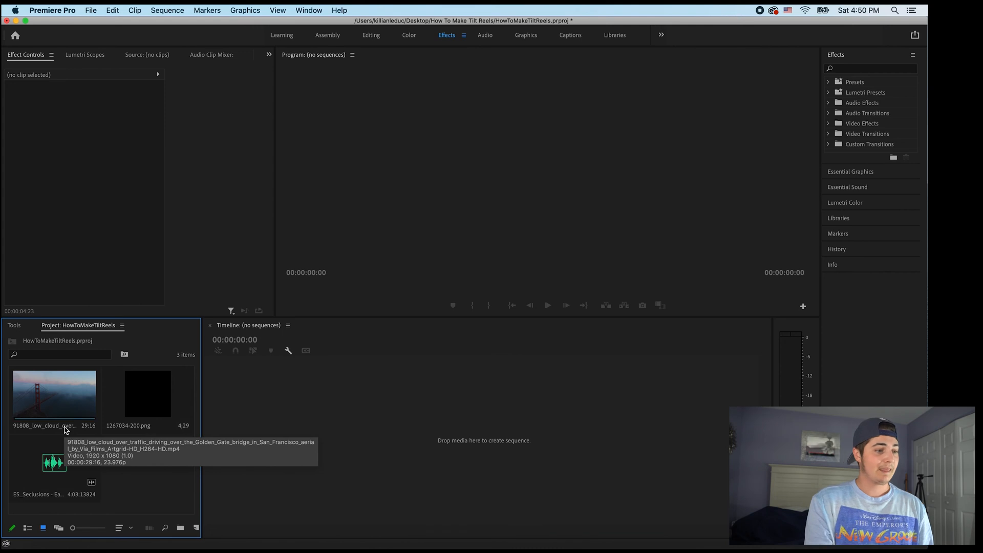
- Create a sequence from the bridge video and set its frame size to 1080 horizontal by 1920 vertical, accepting deletion of the previews
{"action": "left_click_drag", "start_coordinate": [66, 407], "coordinate": [390, 428]}
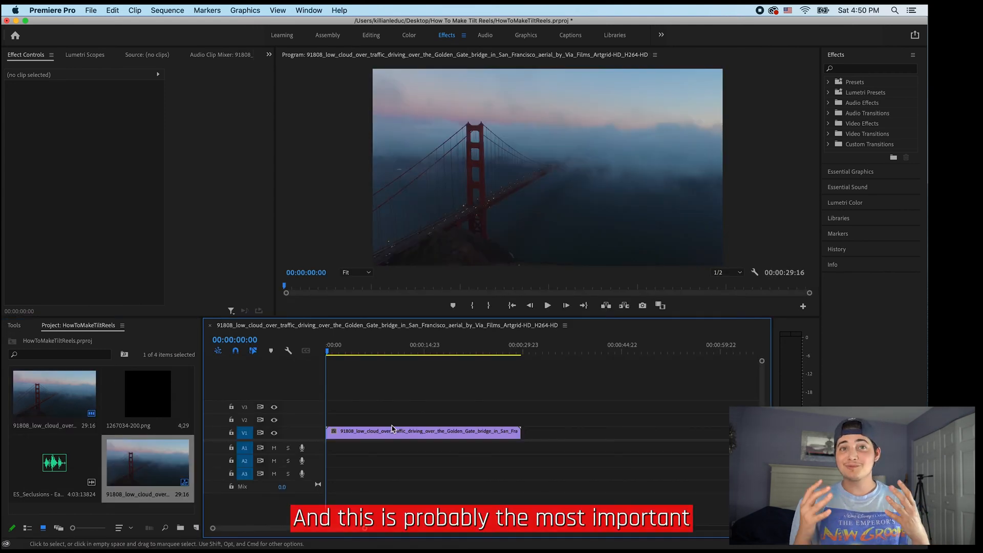
{"action": "left_click", "coordinate": [174, 10]}
{"action": "left_click", "coordinate": [182, 19]}
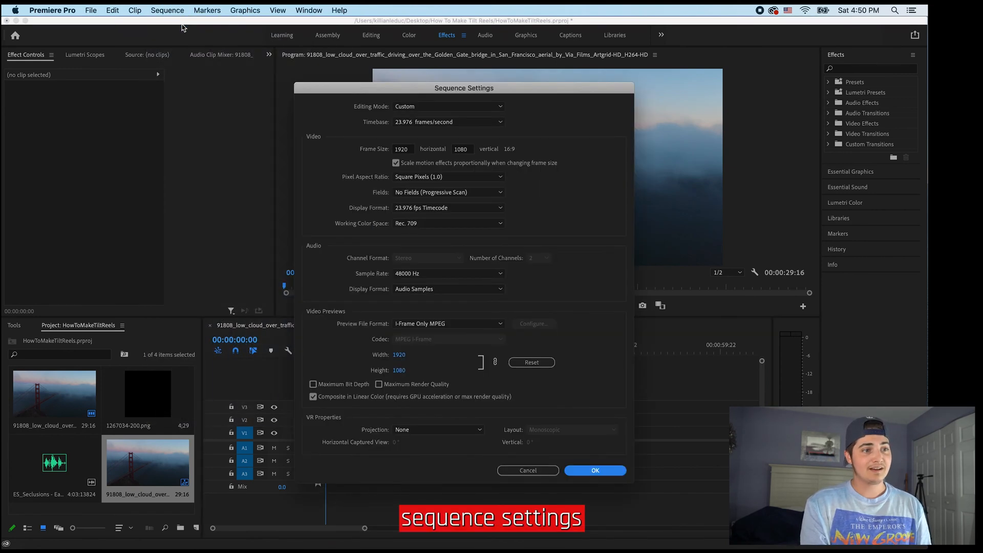
{"action": "left_click", "coordinate": [409, 150]}
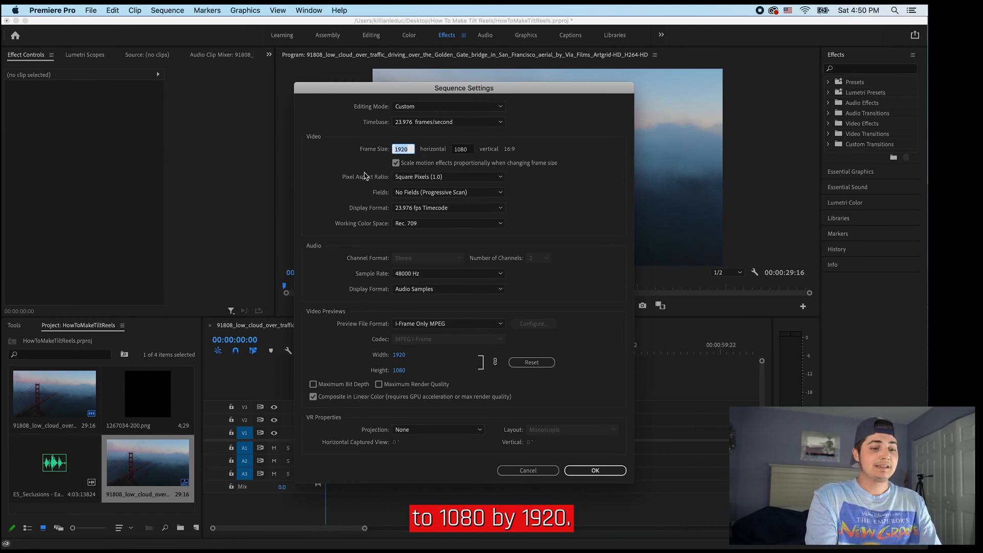
{"action": "left_click", "coordinate": [460, 150]}
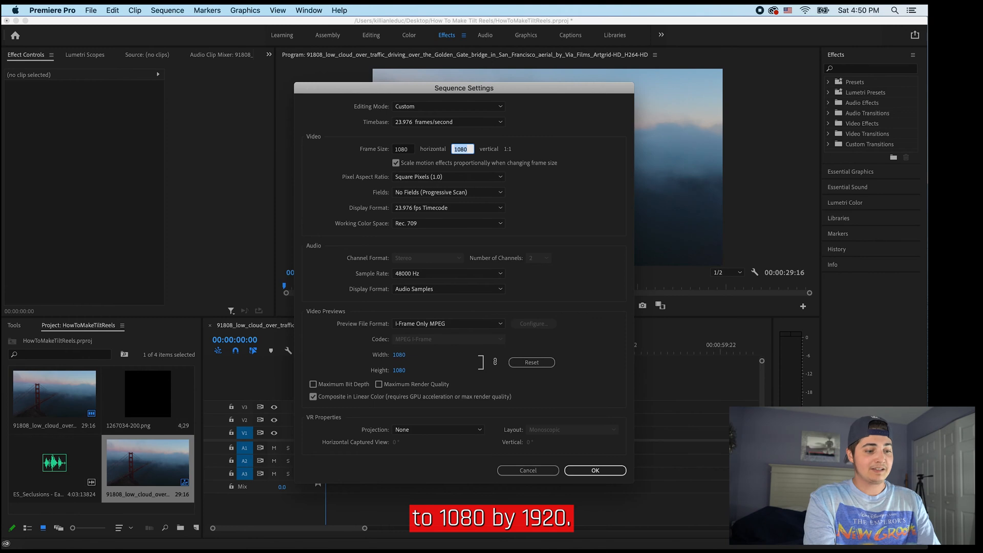
{"action": "key", "text": "Tab"}
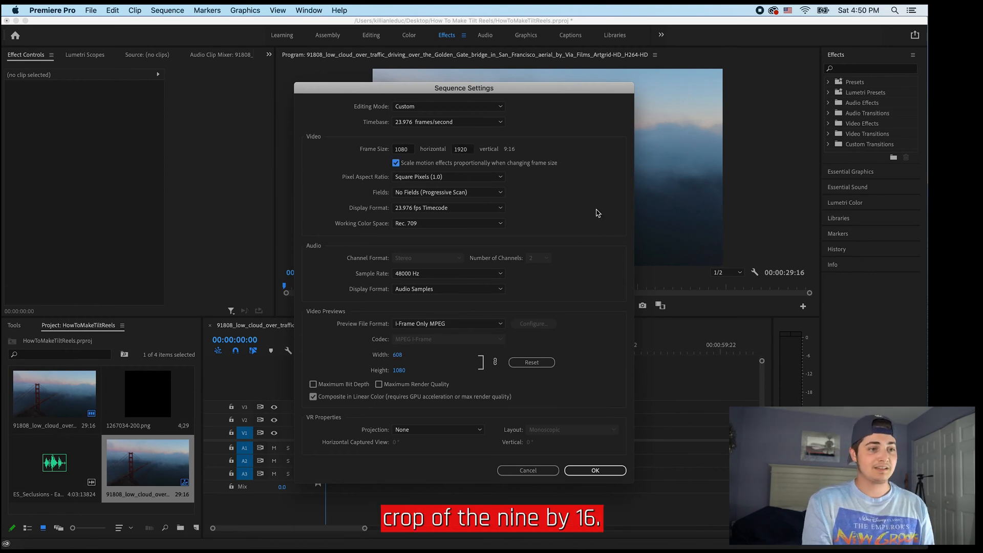
{"action": "left_click", "coordinate": [598, 471]}
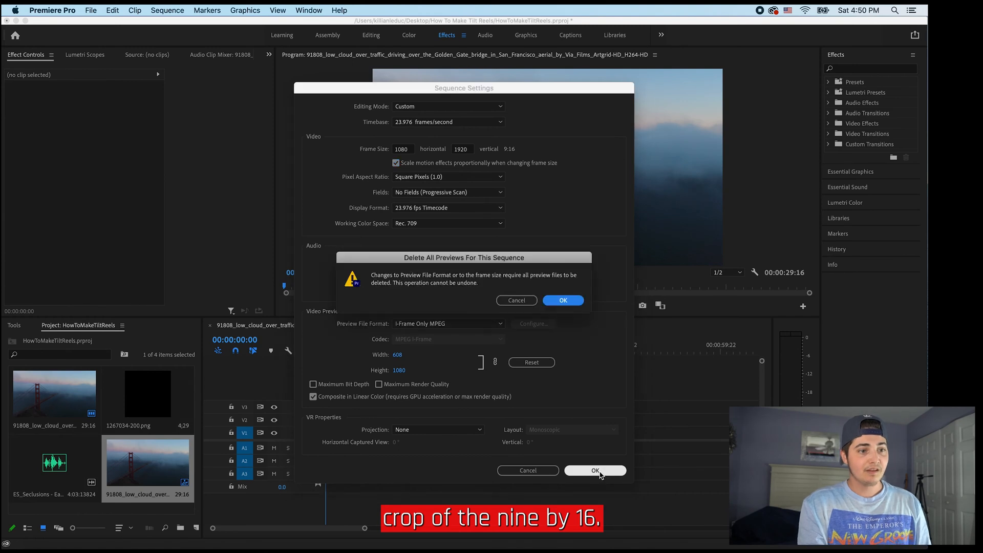
{"action": "left_click", "coordinate": [568, 301]}
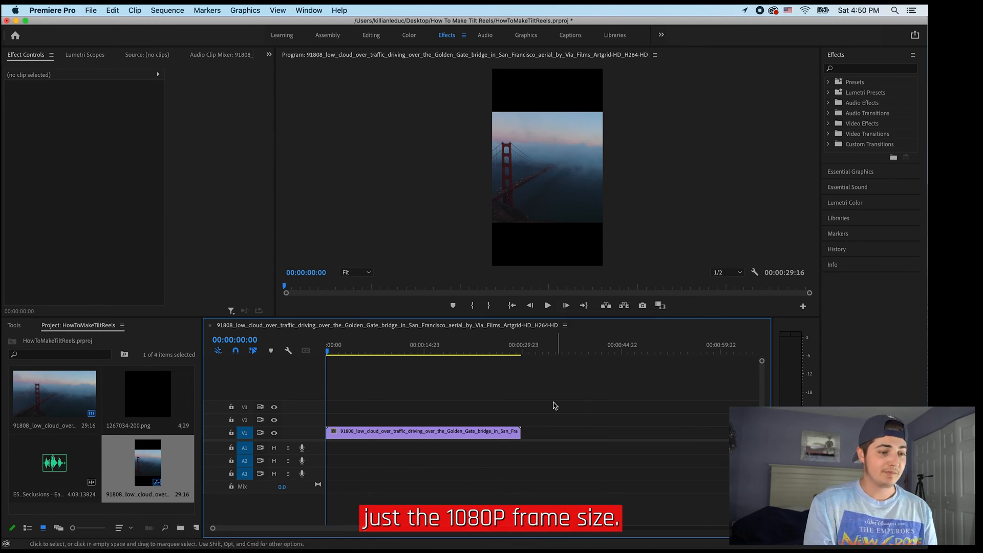
- Scale the bridge clip to 200 and shift its horizontal position to 1307 so the bridge tower is centred
{"action": "left_click_drag", "start_coordinate": [367, 529], "coordinate": [394, 528]}
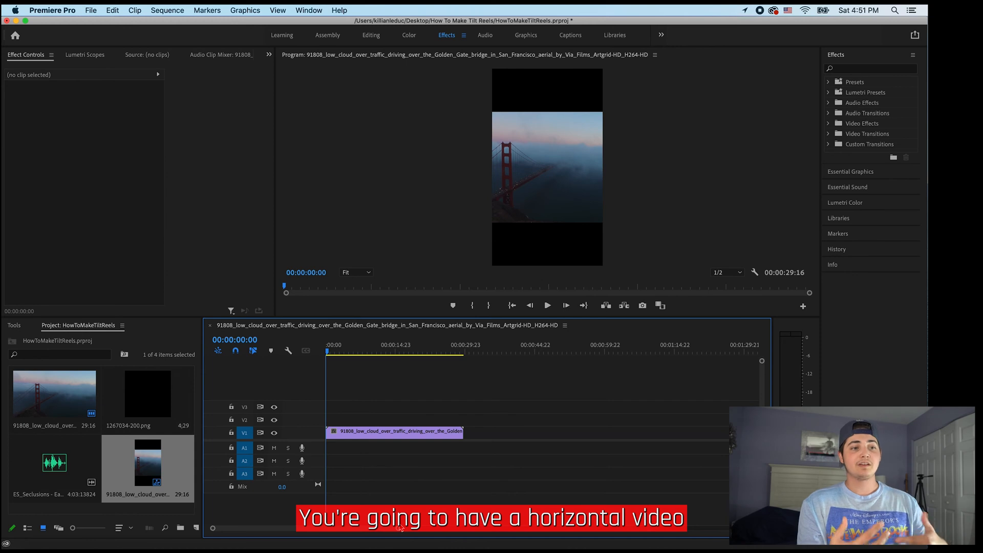
{"action": "left_click", "coordinate": [378, 439]}
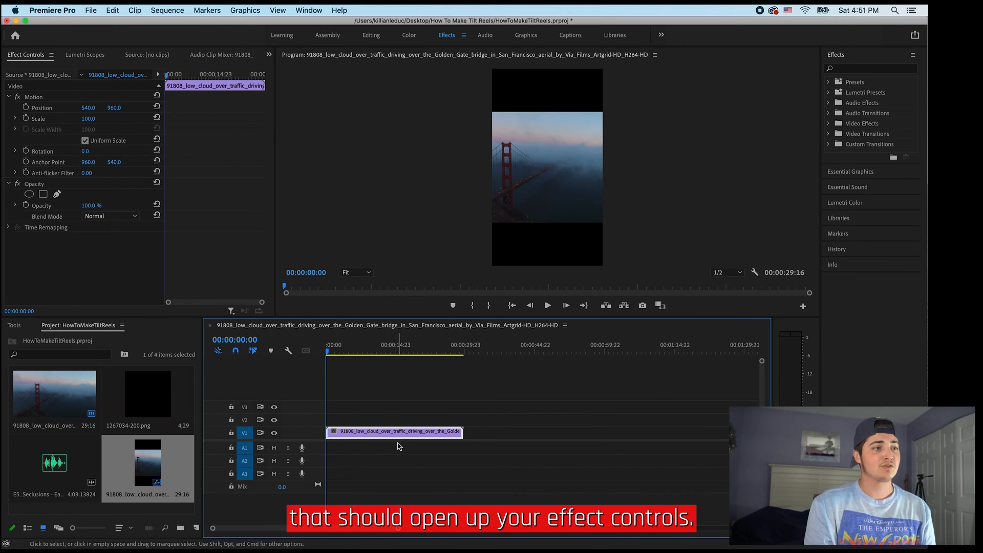
{"action": "left_click", "coordinate": [92, 119]}
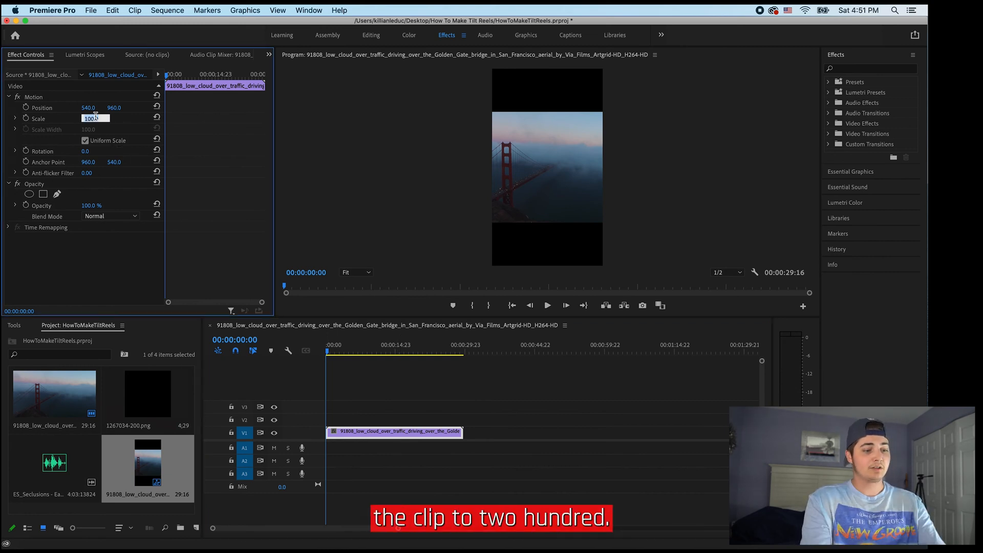
{"action": "type", "text": "200"}
{"action": "key", "text": "Return"}
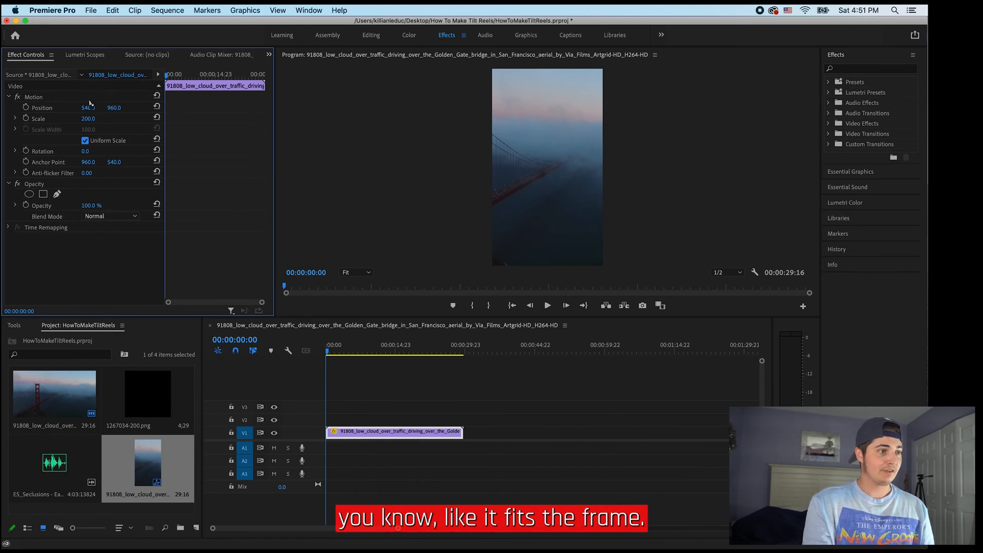
{"action": "left_click_drag", "start_coordinate": [88, 109], "coordinate": [364, 109]}
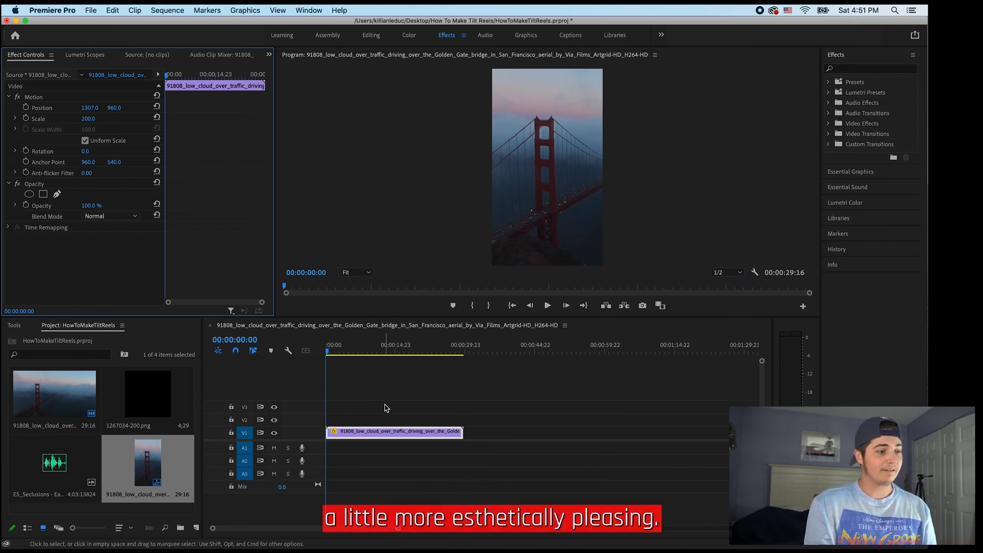
- Place the ES_Seclusions music on track A1 under the video and reposition it so the beat drop falls early in the clip
{"action": "left_click_drag", "start_coordinate": [54, 463], "coordinate": [353, 451]}
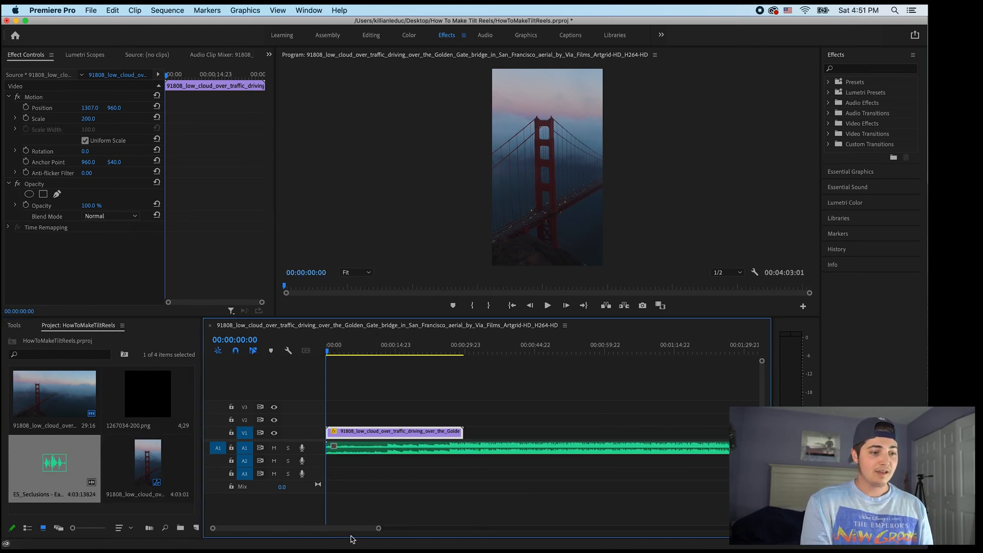
{"action": "left_click_drag", "start_coordinate": [379, 529], "coordinate": [442, 528]}
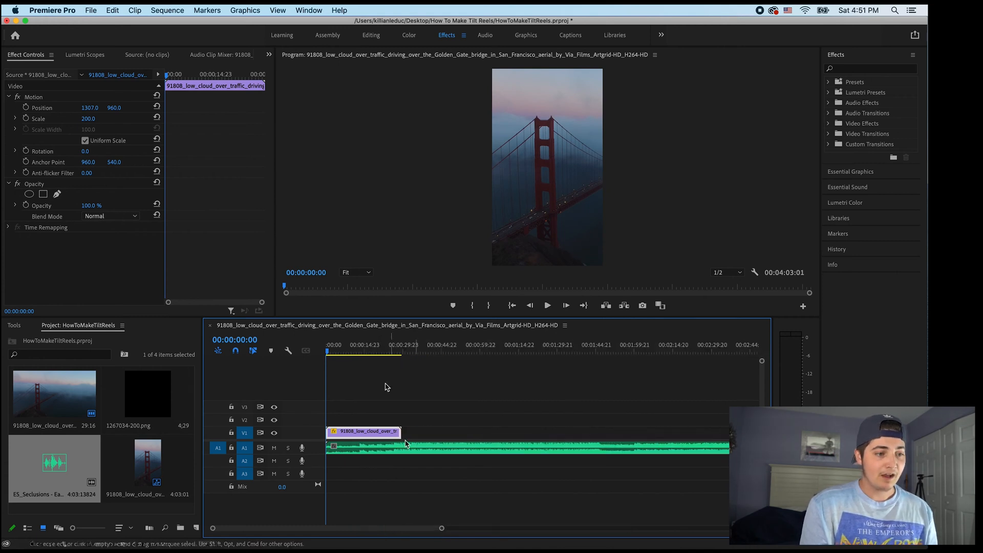
{"action": "left_click", "coordinate": [385, 349]}
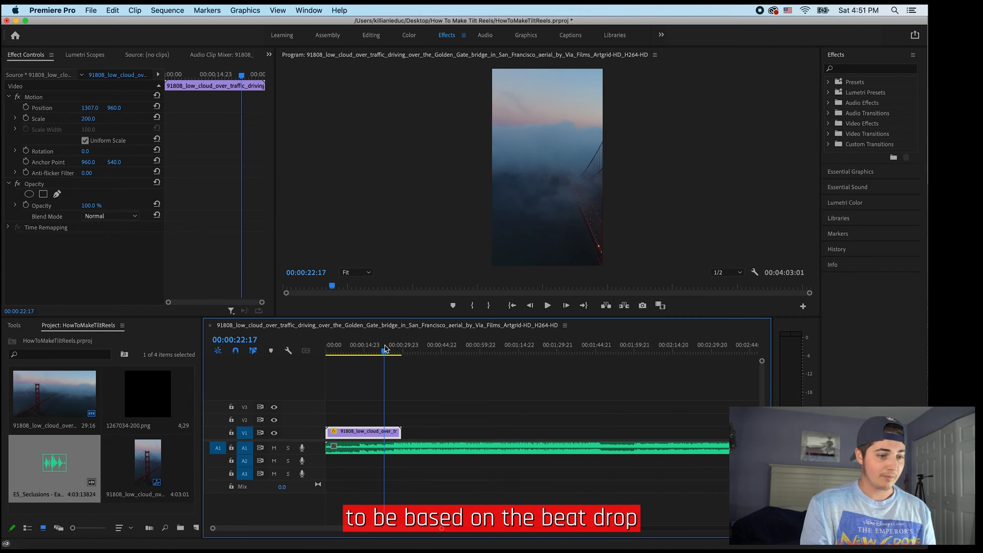
{"action": "left_click_drag", "start_coordinate": [442, 528], "coordinate": [292, 530]}
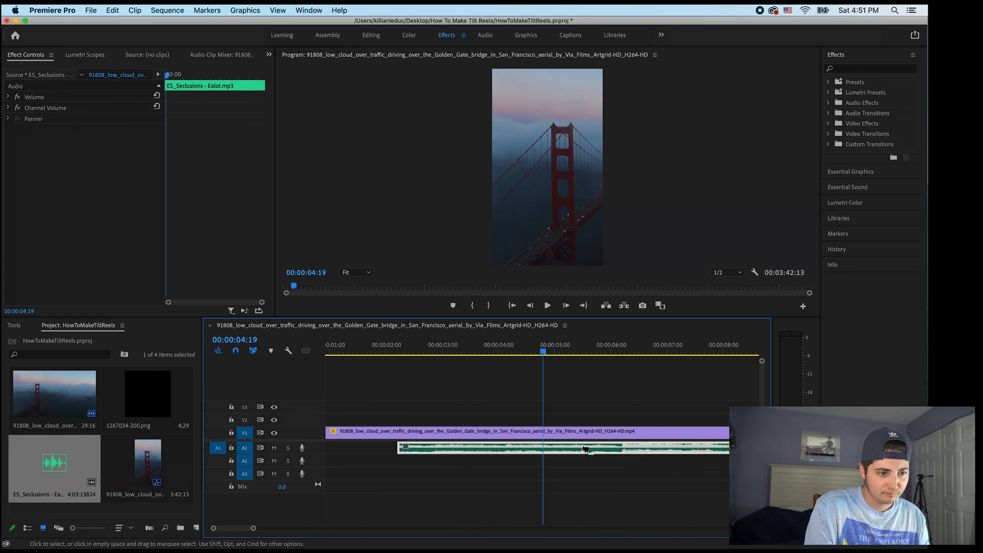
{"action": "left_click", "coordinate": [499, 346]}
{"action": "left_click_drag", "start_coordinate": [635, 450], "coordinate": [518, 451]}
{"action": "left_click_drag", "start_coordinate": [254, 528], "coordinate": [298, 529]}
- Find the Constant Gain crossfade in the effects and apply it to the start of the music clip
{"action": "left_click", "coordinate": [870, 68]}
{"action": "type", "text": "consta"}
{"action": "left_click_drag", "start_coordinate": [874, 134], "coordinate": [333, 453]}
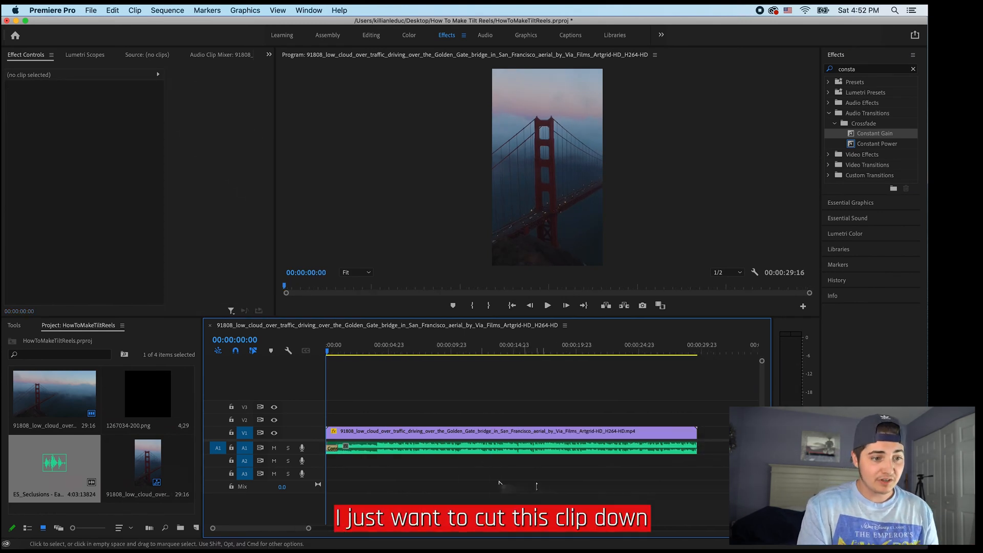
- Cut the video and music at 00:00:15:00 and delete everything after the cuts
{"action": "left_click", "coordinate": [513, 350]}
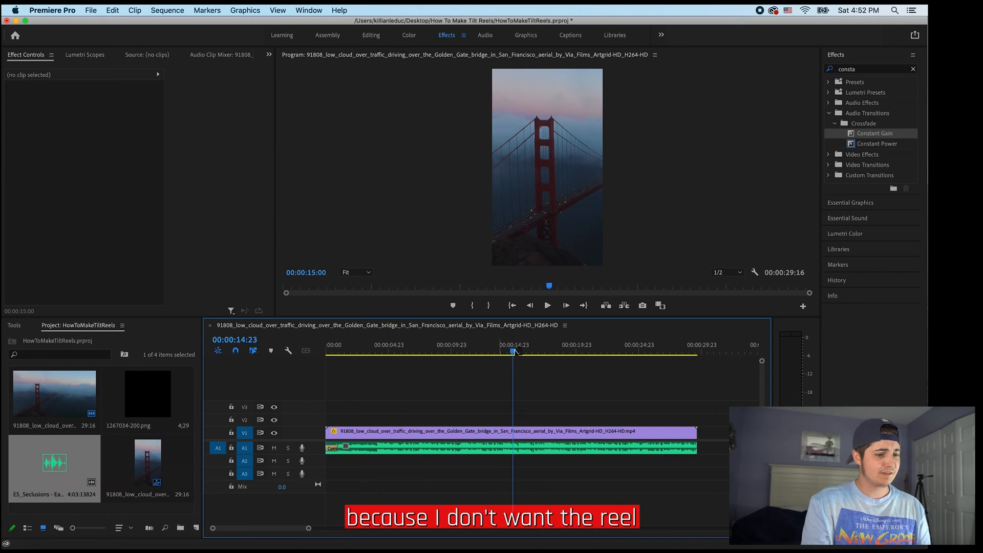
{"action": "left_click_drag", "start_coordinate": [312, 529], "coordinate": [283, 527]}
{"action": "left_click_drag", "start_coordinate": [544, 354], "coordinate": [548, 352]}
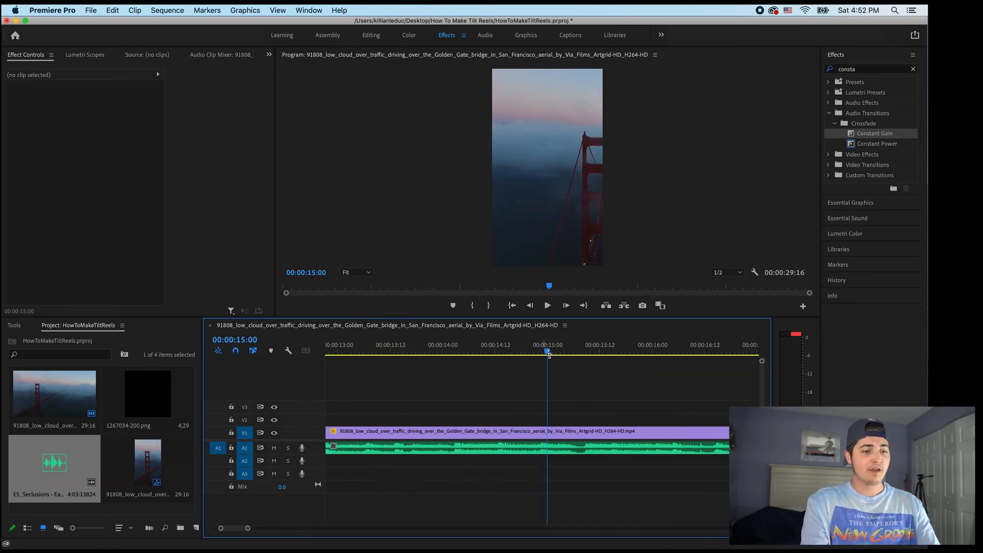
{"action": "key", "text": "c"}
{"action": "left_click", "coordinate": [547, 433]}
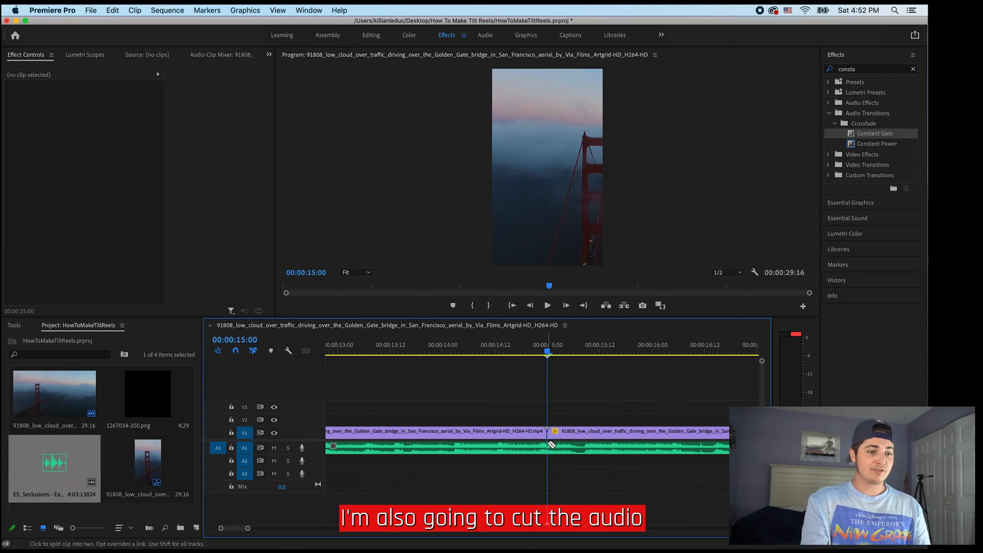
{"action": "left_click", "coordinate": [551, 445]}
{"action": "key", "text": "v"}
{"action": "left_click", "coordinate": [568, 449]}
{"action": "key", "text": "Delete"}
{"action": "left_click", "coordinate": [594, 432]}
{"action": "key", "text": "Delete"}
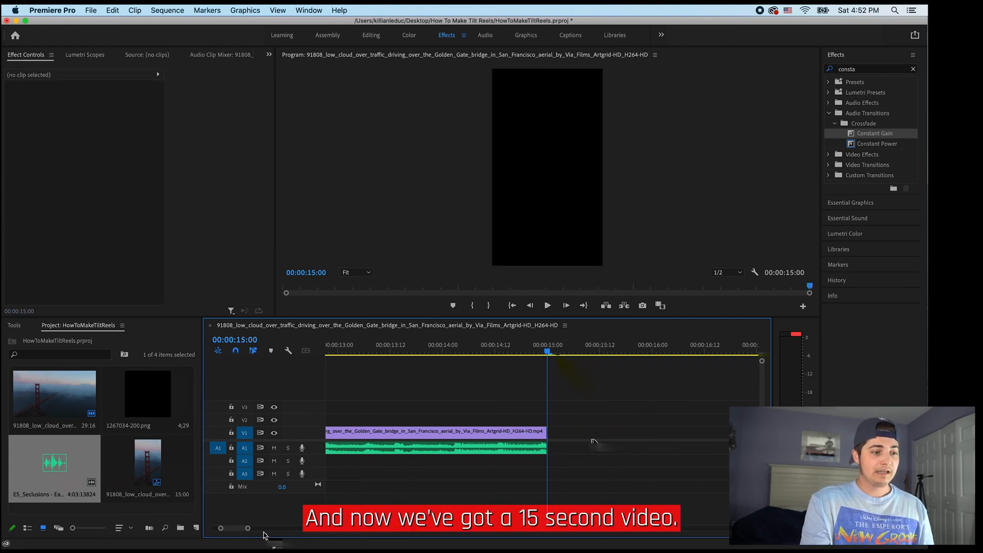
- Return the playhead to the sequence start and expand track A1 to show the music waveform
{"action": "left_click_drag", "start_coordinate": [248, 530], "coordinate": [309, 531]}
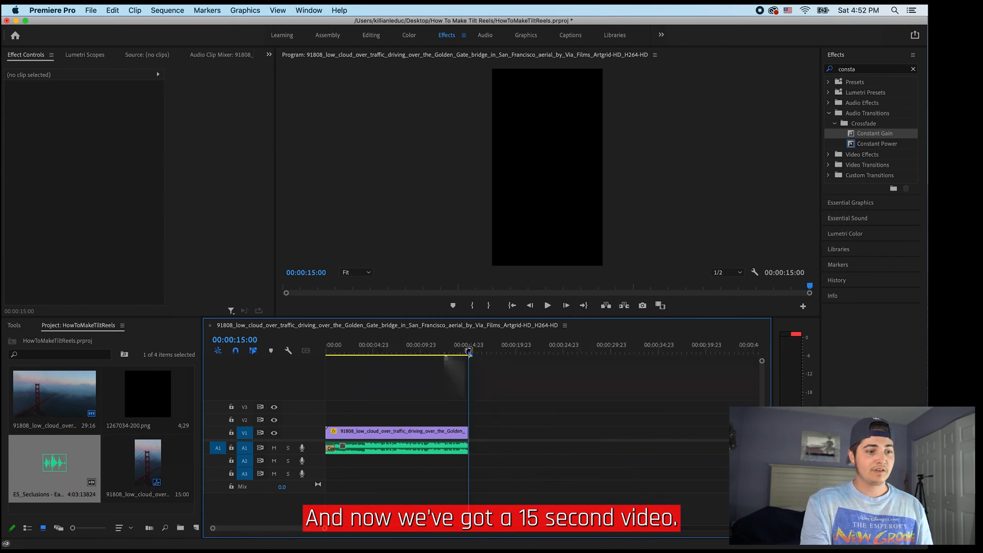
{"action": "key", "text": "Home"}
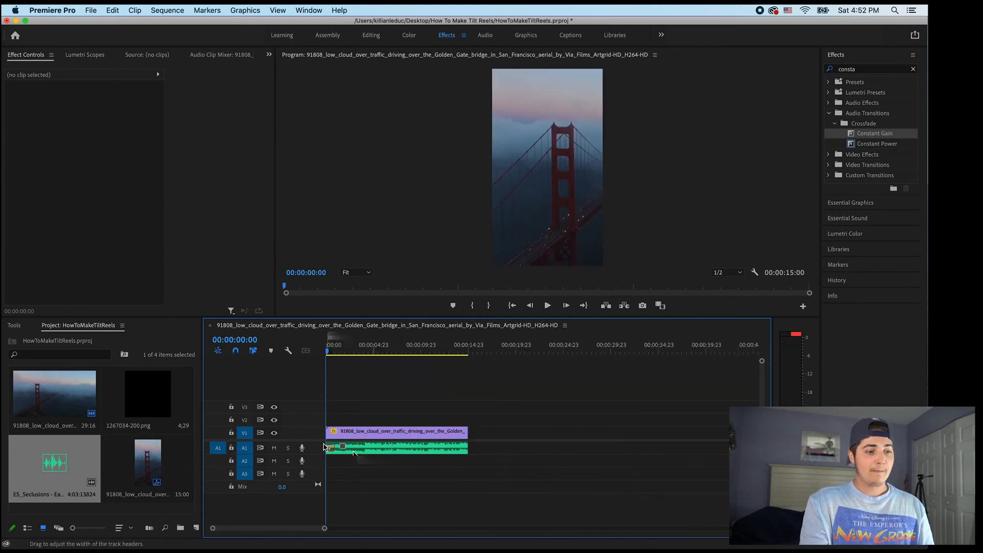
{"action": "double_click", "coordinate": [319, 448]}
{"action": "left_click_drag", "start_coordinate": [380, 461], "coordinate": [380, 465]}
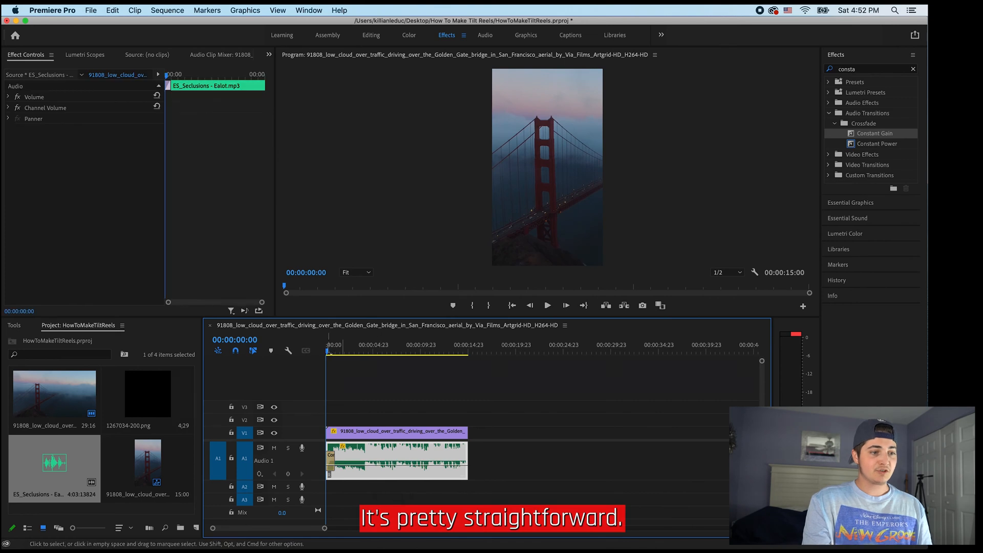
- Split the video clip on V1 at the music's beat drop with the Razor tool and select the second part
{"action": "left_click", "coordinate": [365, 437]}
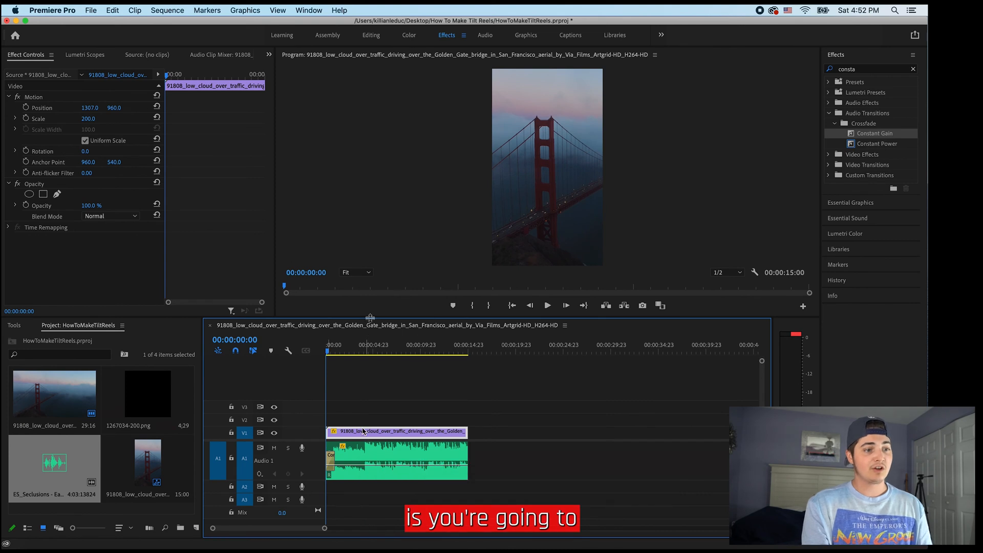
{"action": "left_click_drag", "start_coordinate": [324, 528], "coordinate": [298, 532]}
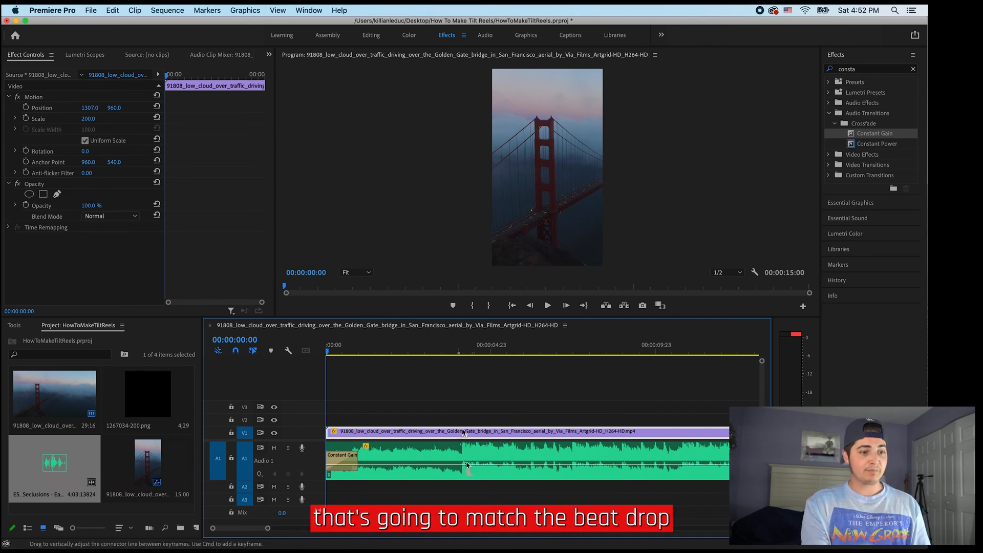
{"action": "key", "text": "c"}
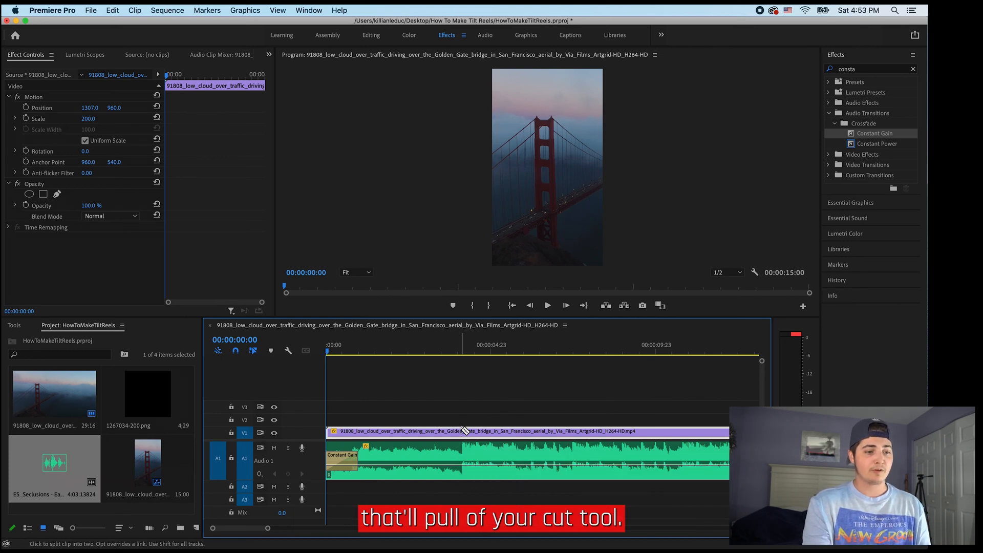
{"action": "left_click", "coordinate": [464, 431]}
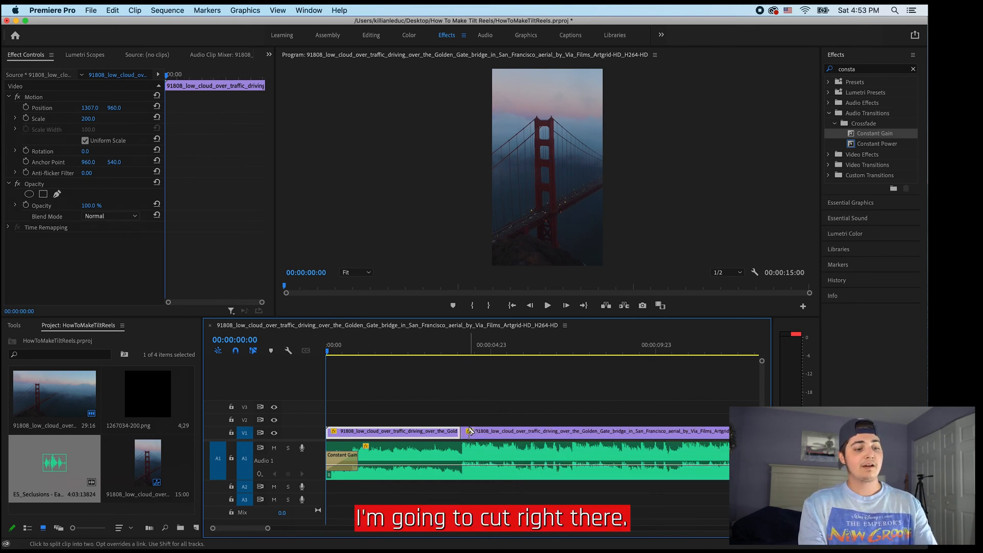
{"action": "key", "text": "v"}
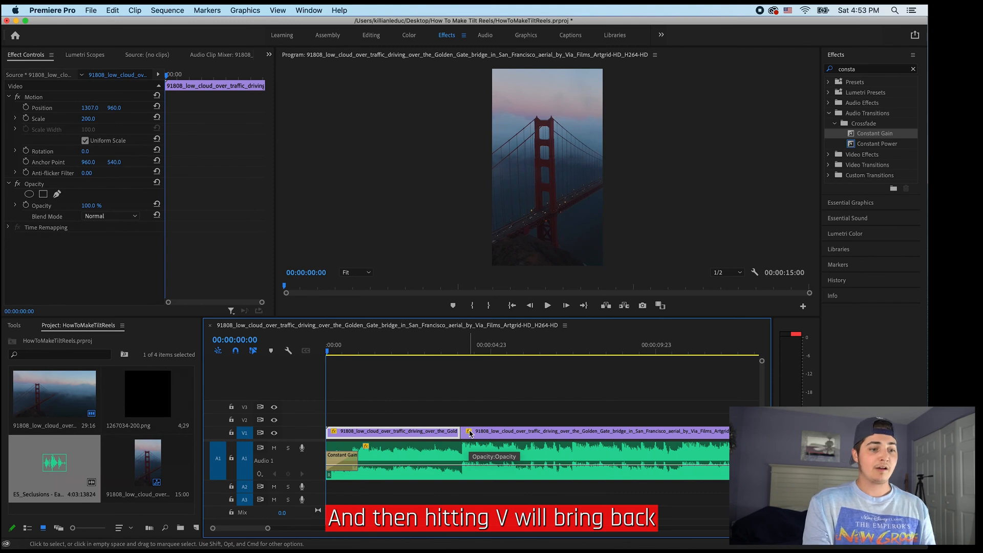
{"action": "left_click", "coordinate": [472, 413]}
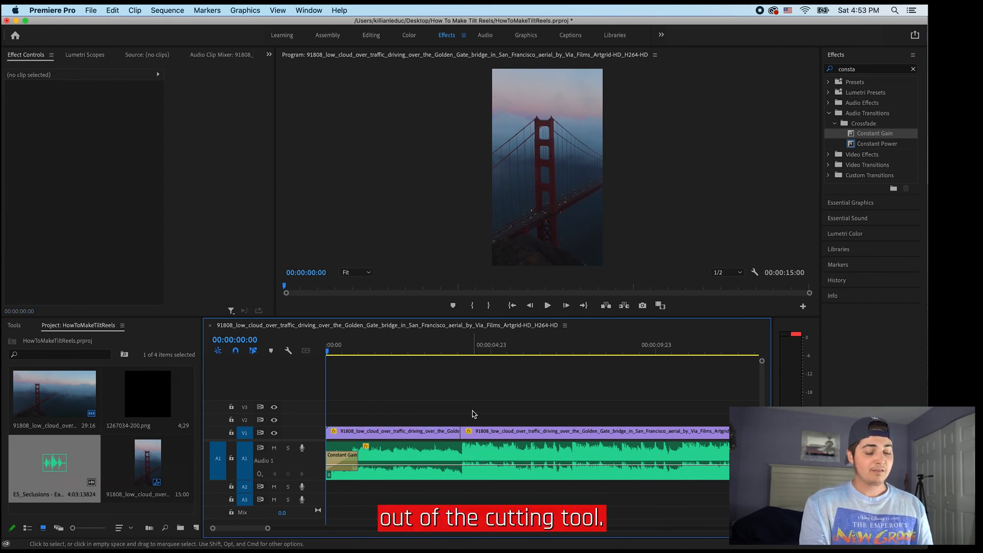
{"action": "left_click", "coordinate": [476, 432]}
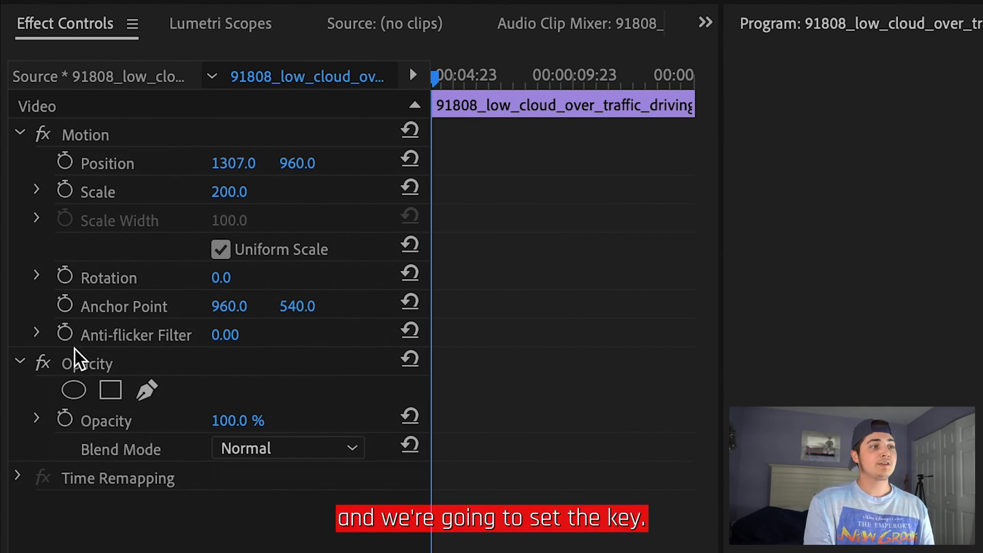
- Enable keyframing for Rotation, Scale and Position at the start of the second video clip
{"action": "left_click", "coordinate": [69, 278]}
{"action": "left_click", "coordinate": [65, 191]}
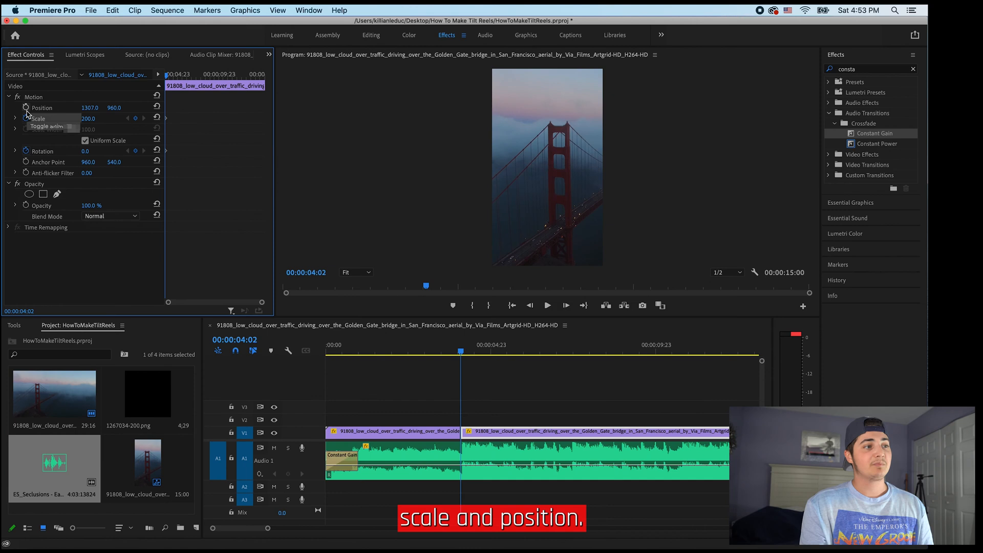
{"action": "left_click", "coordinate": [66, 165]}
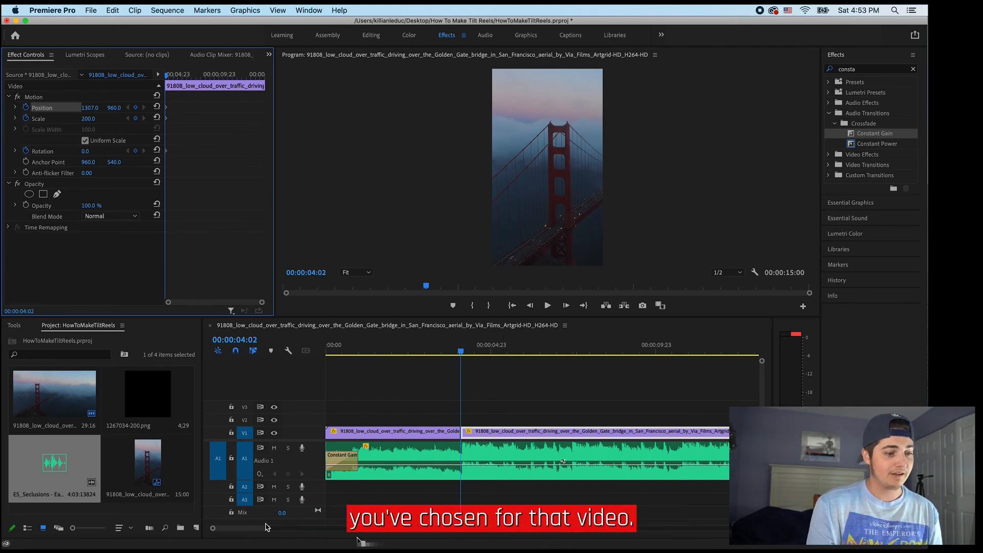
- At the second clip's last frame, 00:00:14:23, set Rotation to 90° and Position to 670, 1268
{"action": "left_click_drag", "start_coordinate": [267, 528], "coordinate": [314, 528]}
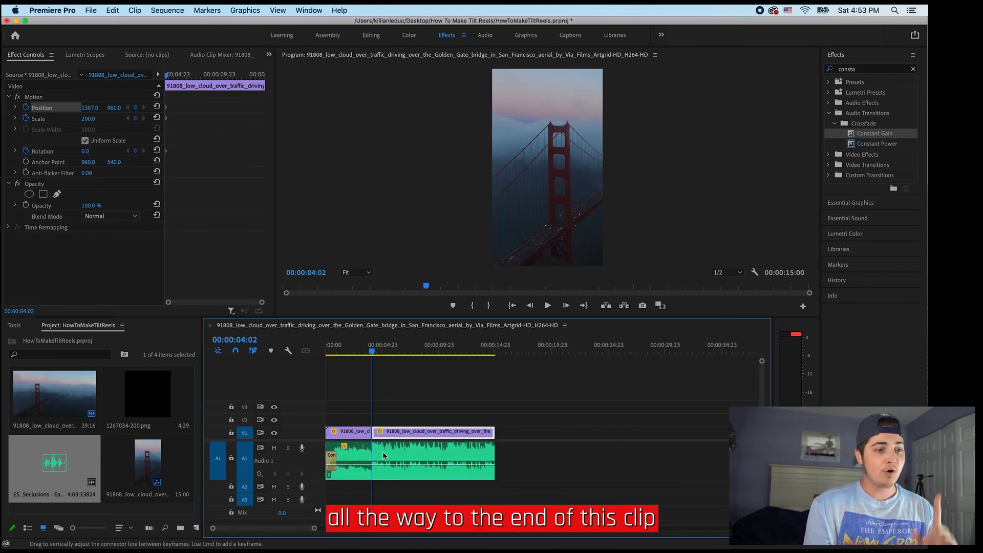
{"action": "left_click", "coordinate": [495, 352]}
{"action": "key", "text": "Left"}
{"action": "key", "text": "Left"}
{"action": "key", "text": "Right"}
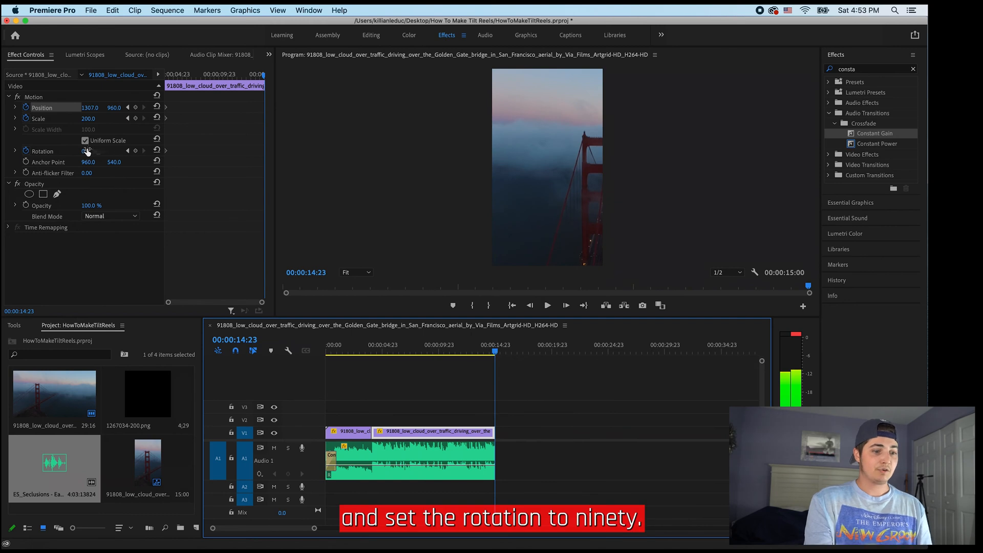
{"action": "left_click", "coordinate": [87, 151]}
{"action": "type", "text": "90"}
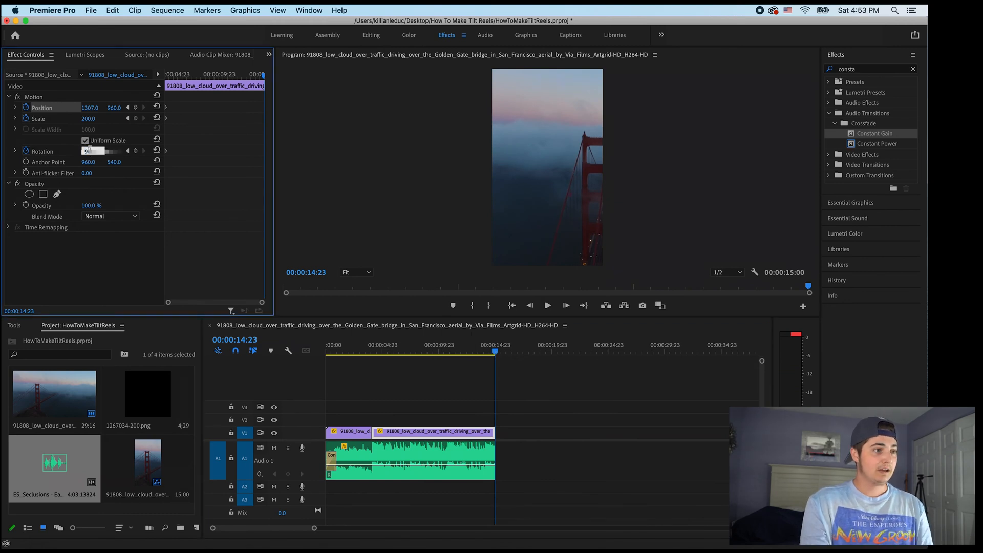
{"action": "key", "text": "Tab"}
{"action": "left_click_drag", "start_coordinate": [89, 108], "coordinate": [132, 108]}
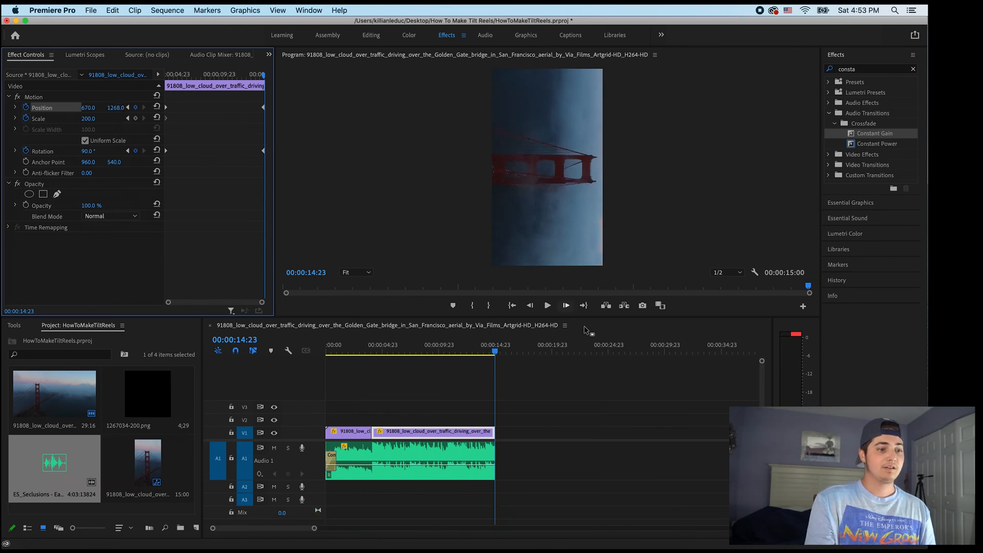
- Play the second clip from near its start to check the tilt for black edges
{"action": "left_click", "coordinate": [378, 352]}
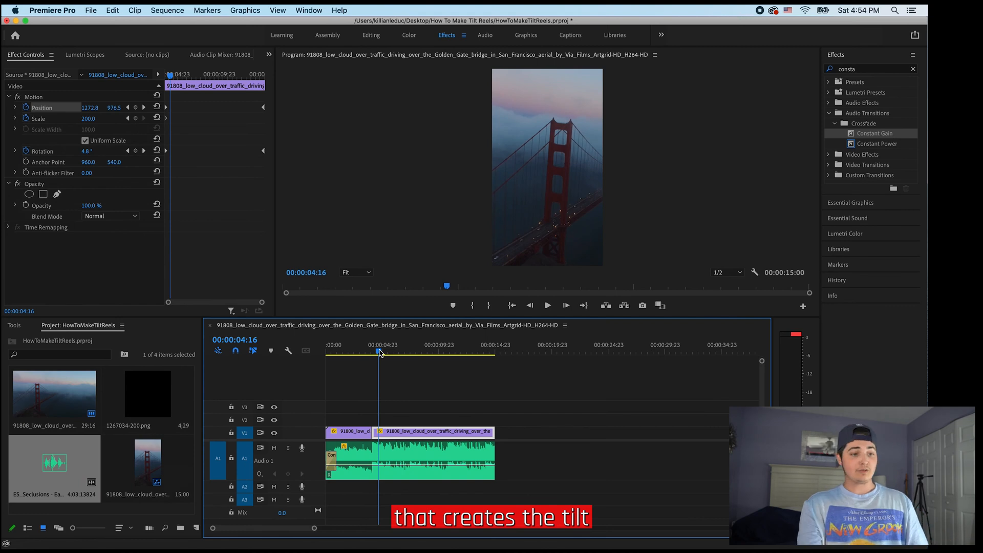
{"action": "key", "text": "space"}
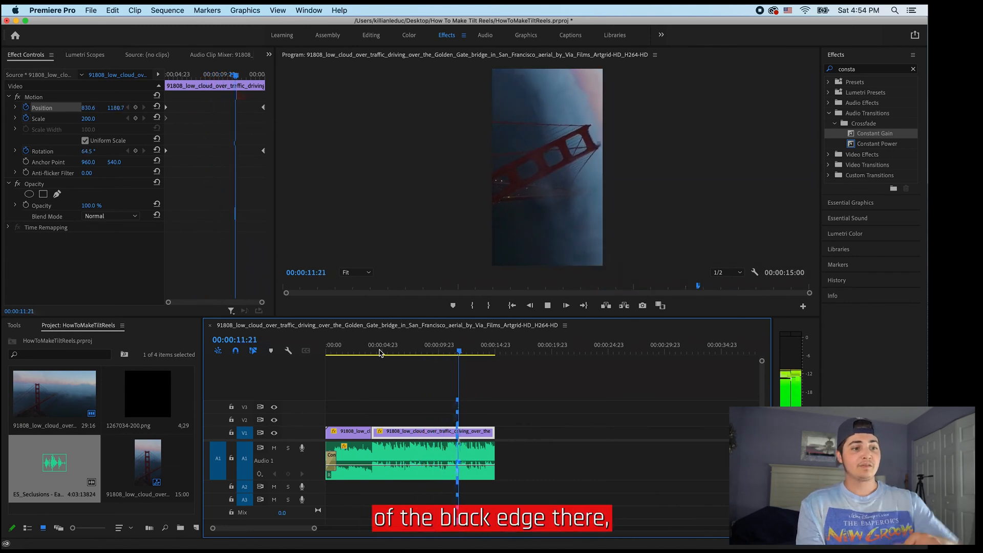
{"action": "key", "text": "space"}
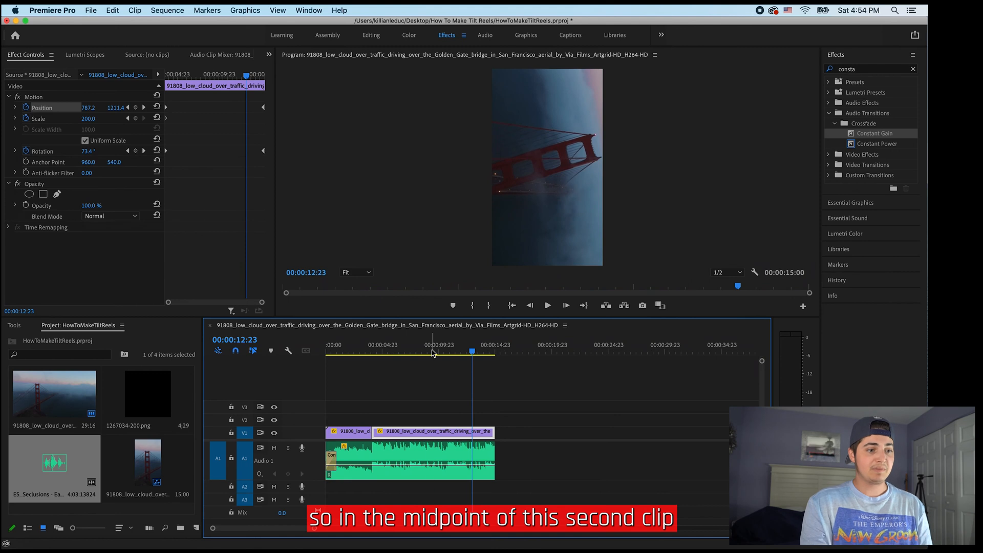
- Set the second clip's Scale to 250 near its midpoint, at 00:00:09:06
{"action": "left_click", "coordinate": [432, 353]}
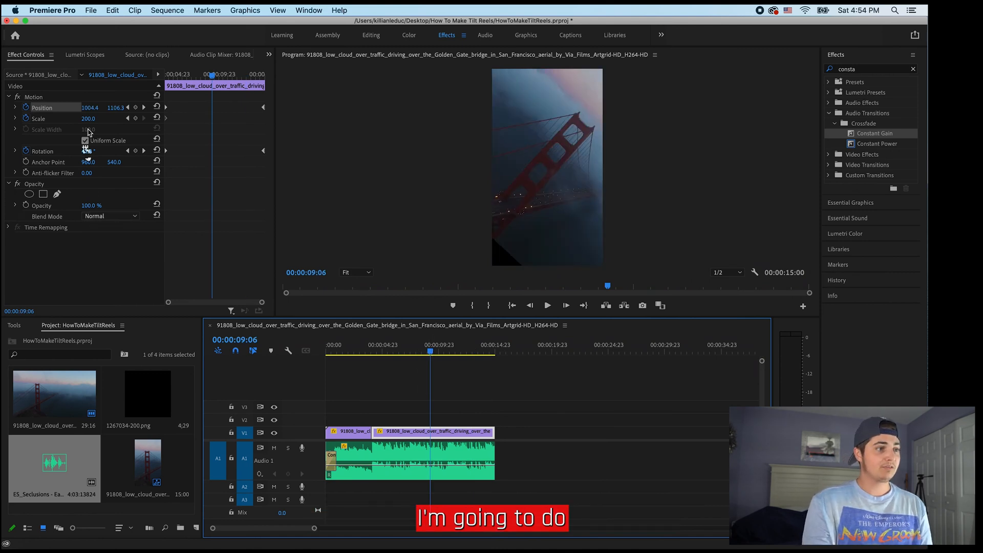
{"action": "left_click", "coordinate": [95, 118]}
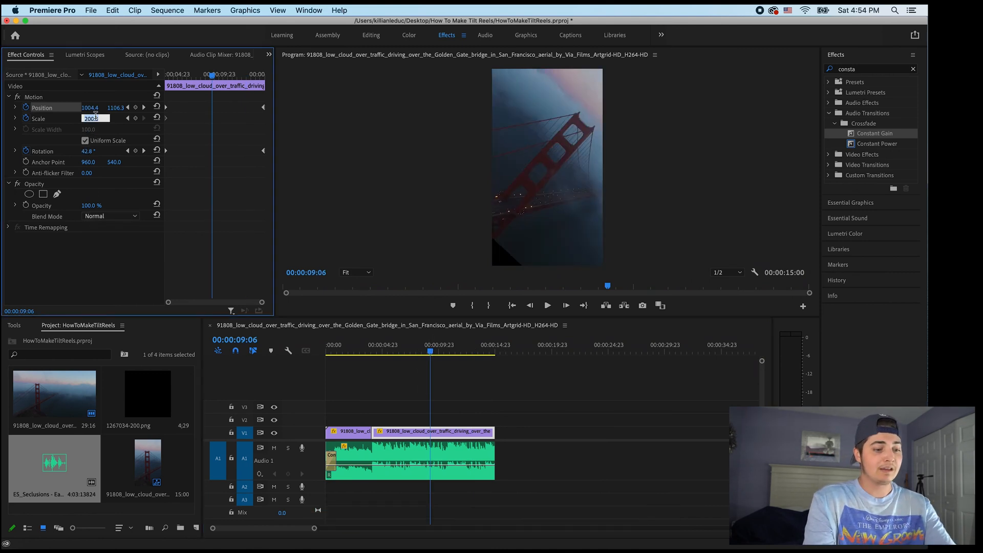
{"action": "type", "text": "250"}
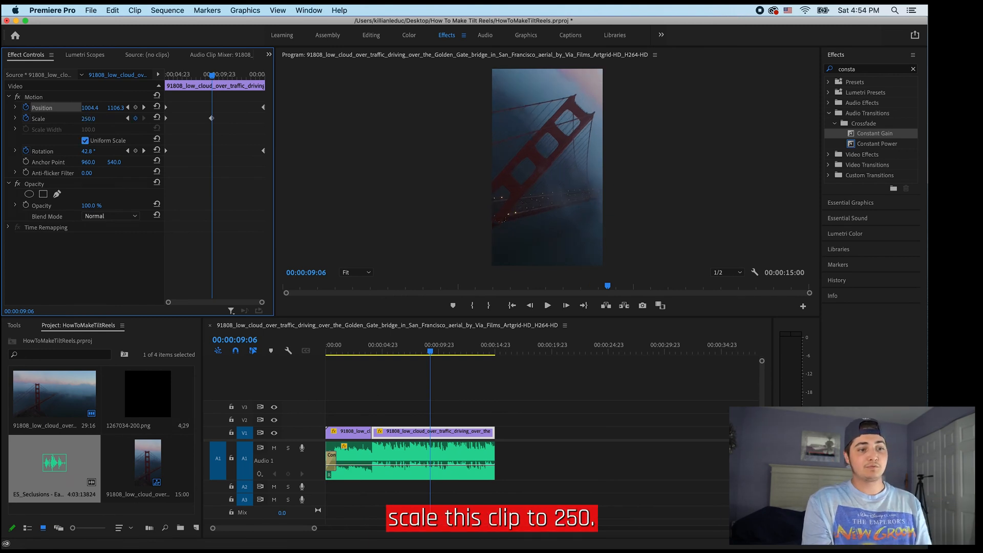
- Play the tilt through to the sequence end and add a Scale keyframe at the end of the second clip
{"action": "left_click", "coordinate": [380, 352]}
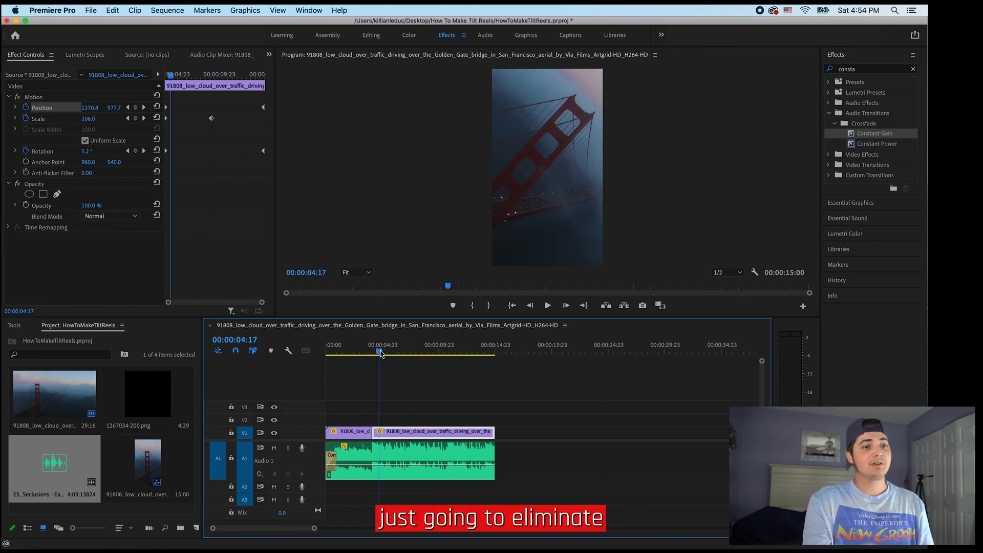
{"action": "key", "text": "space"}
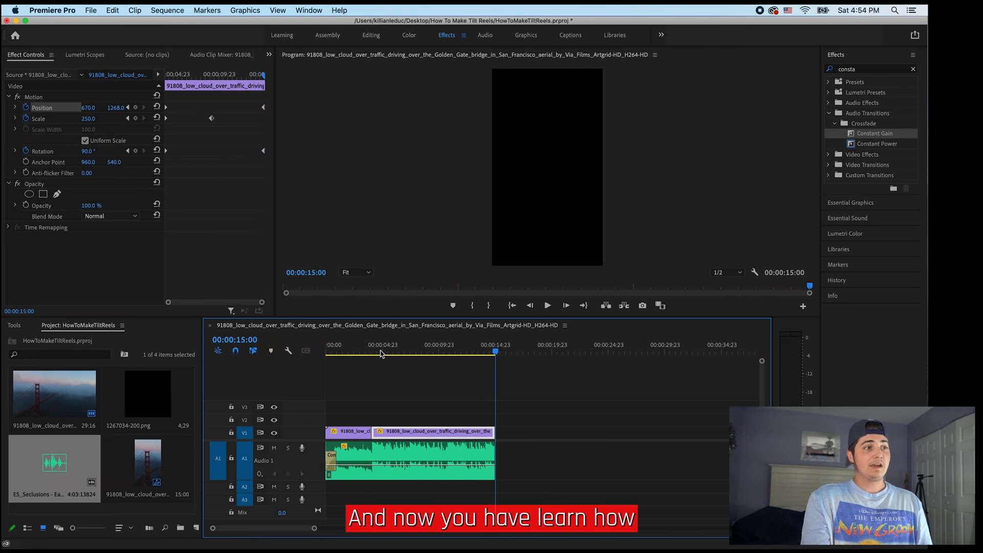
{"action": "left_click", "coordinate": [94, 118]}
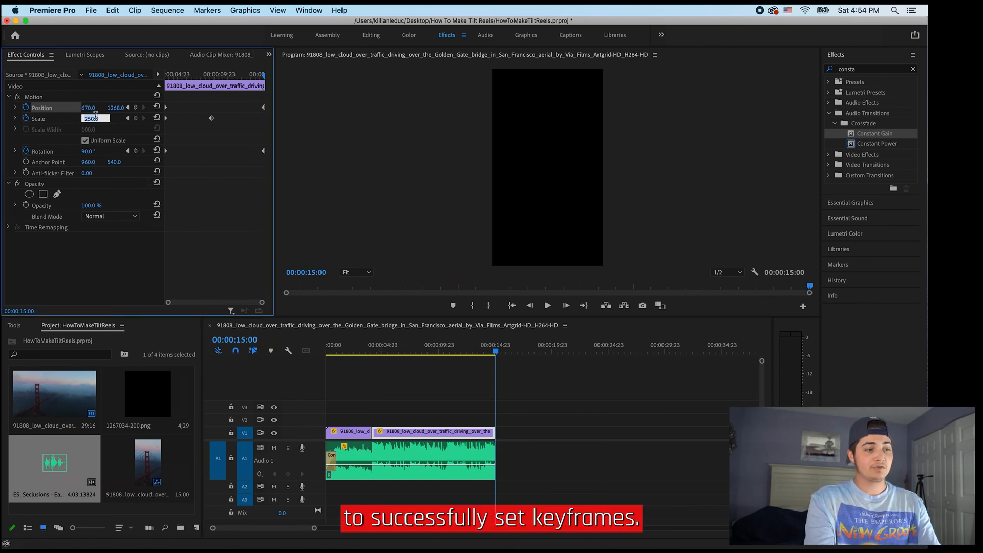
{"action": "left_click", "coordinate": [494, 369]}
- Place the phone icon 1267034-200.png on V2 at the sequence start and reposition it in the frame's upper left
{"action": "key", "text": "Home"}
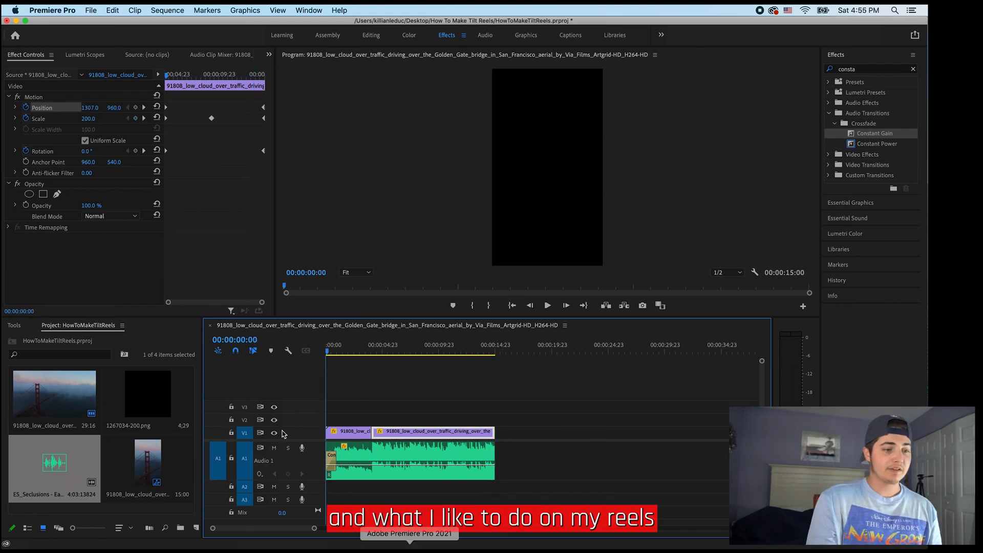
{"action": "left_click", "coordinate": [353, 433]}
{"action": "left_click_drag", "start_coordinate": [144, 407], "coordinate": [325, 418]}
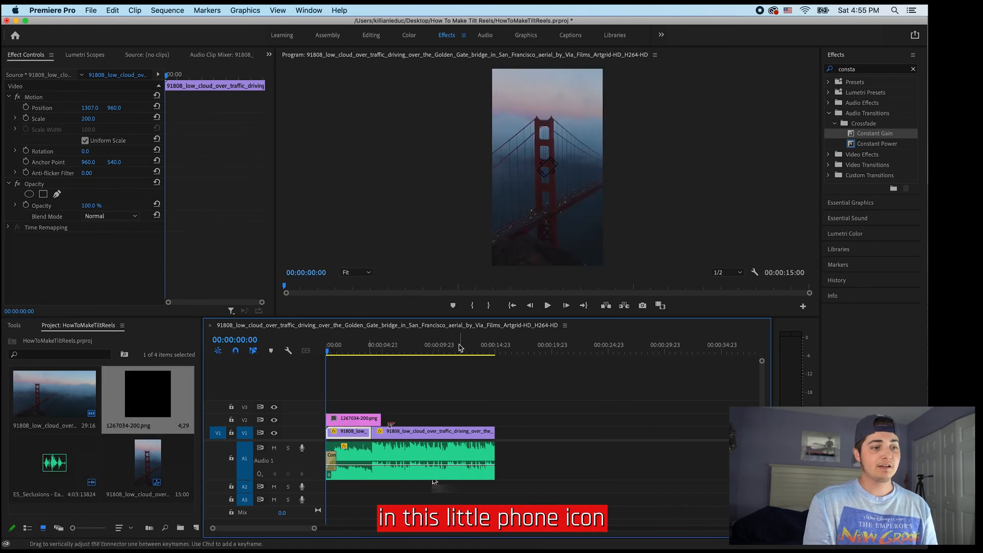
{"action": "left_click", "coordinate": [355, 424]}
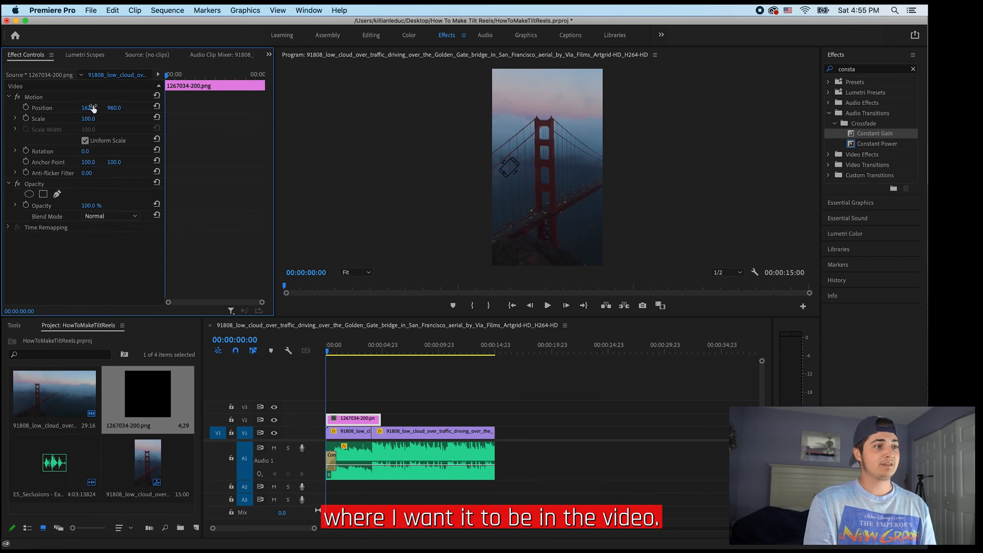
{"action": "left_click_drag", "start_coordinate": [118, 111], "coordinate": [119, 108]}
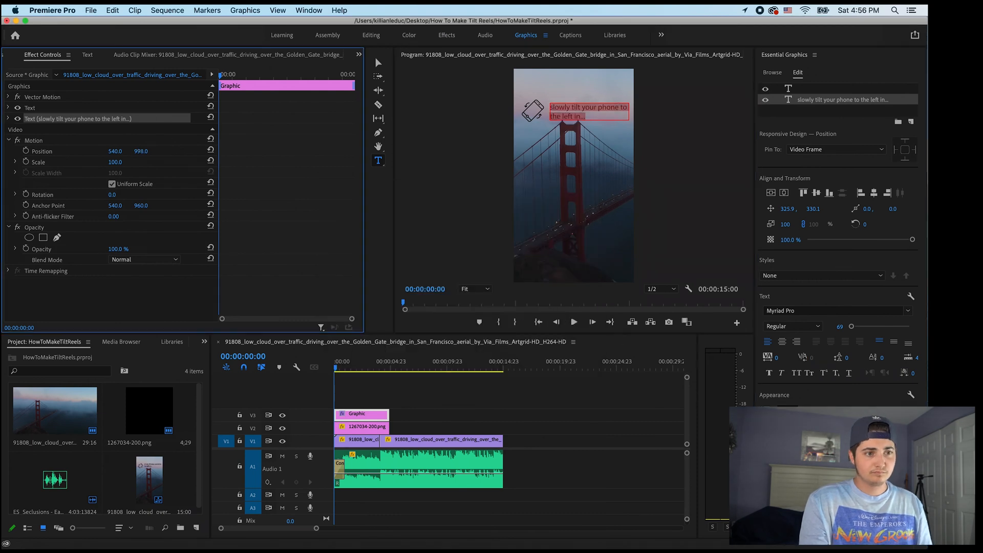
- Adjust the Position of the "slowly tilt your phone to the left in..." graphic so it lines up beside the phone icon
{"action": "left_click_drag", "start_coordinate": [141, 152], "coordinate": [129, 151]}
{"action": "left_click_drag", "start_coordinate": [115, 151], "coordinate": [107, 151]}
{"action": "left_click", "coordinate": [417, 396]}
- Split the text graphic and phone icon clips at the beat-drop cut and delete the parts beyond it
{"action": "mouse_move", "coordinate": [336, 367]}
{"action": "left_mouse_down"}
{"action": "mouse_move", "coordinate": [377, 367]}
{"action": "mouse_move", "coordinate": [346, 367]}
{"action": "left_mouse_up"}
{"action": "key", "text": "c"}
{"action": "left_click", "coordinate": [380, 416]}
{"action": "key", "text": "v"}
{"action": "left_click", "coordinate": [386, 420]}
{"action": "key", "text": "Delete"}
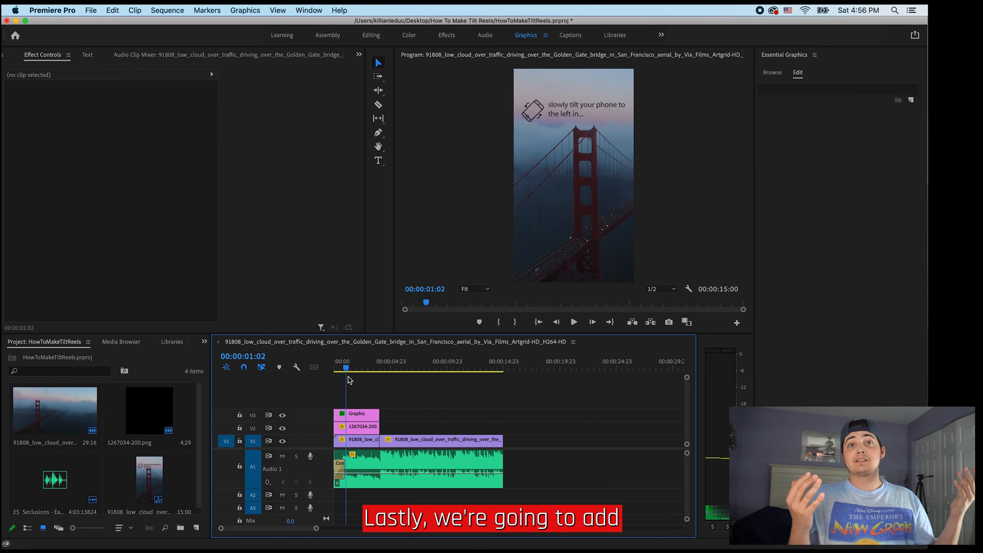
- Add the text "3" over the bridge at 00:00:01:00 with a white fill, font size 408 and Position 540, 1293
{"action": "mouse_move", "coordinate": [317, 528]}
{"action": "left_mouse_down"}
{"action": "mouse_move", "coordinate": [292, 532]}
{"action": "mouse_move", "coordinate": [315, 533]}
{"action": "left_mouse_up"}
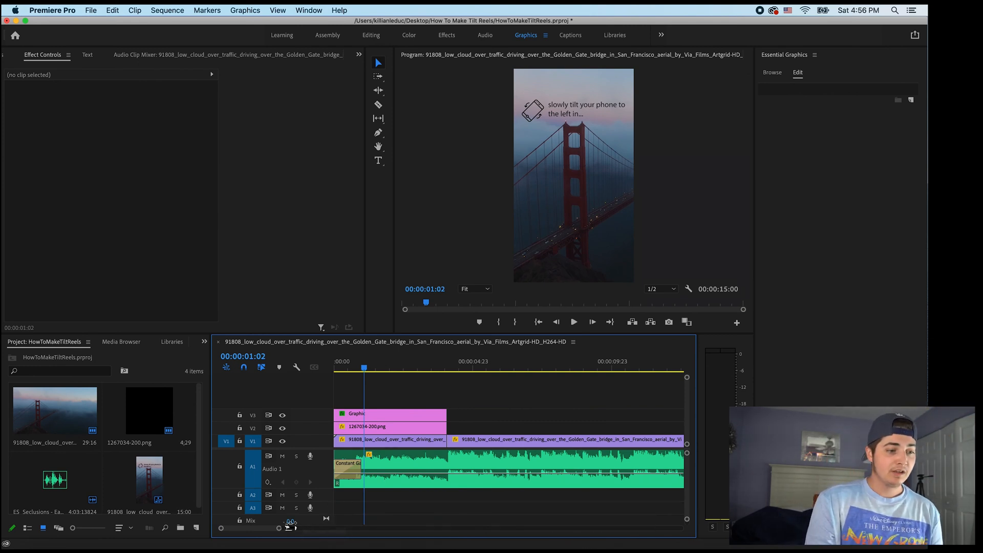
{"action": "left_click", "coordinate": [362, 368]}
{"action": "left_click_drag", "start_coordinate": [353, 368], "coordinate": [329, 411]}
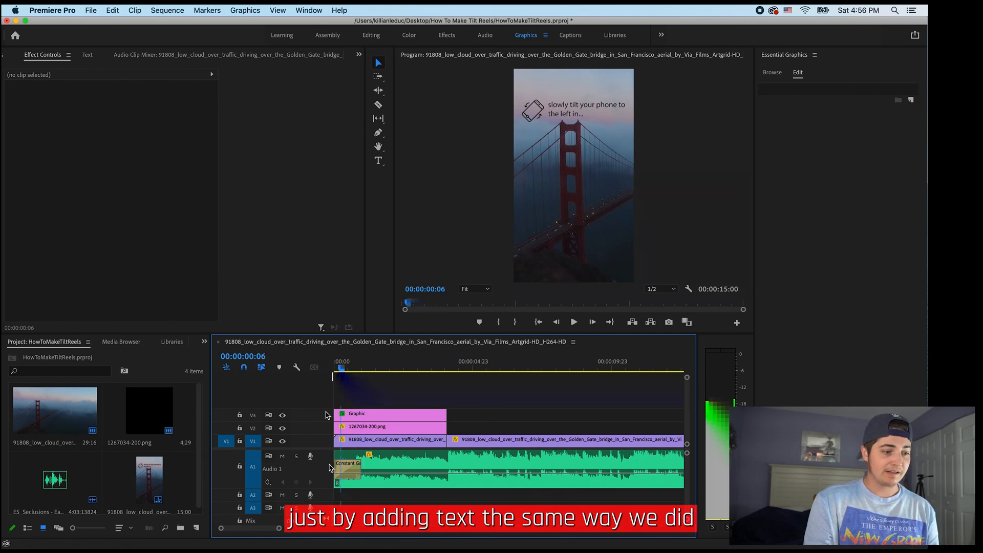
{"action": "mouse_move", "coordinate": [281, 532]}
{"action": "left_mouse_down"}
{"action": "mouse_move", "coordinate": [257, 533]}
{"action": "mouse_move", "coordinate": [269, 533]}
{"action": "left_mouse_up"}
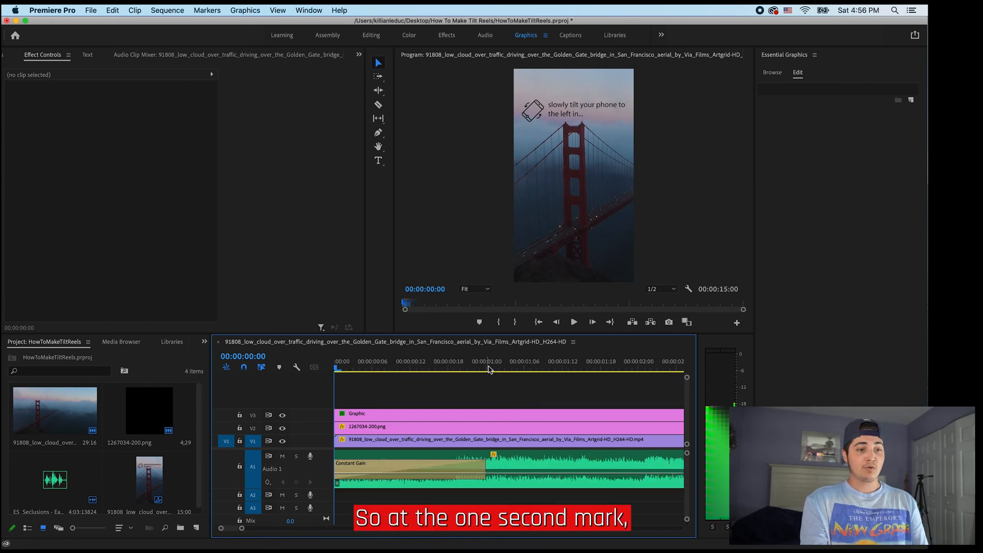
{"action": "left_click", "coordinate": [487, 368]}
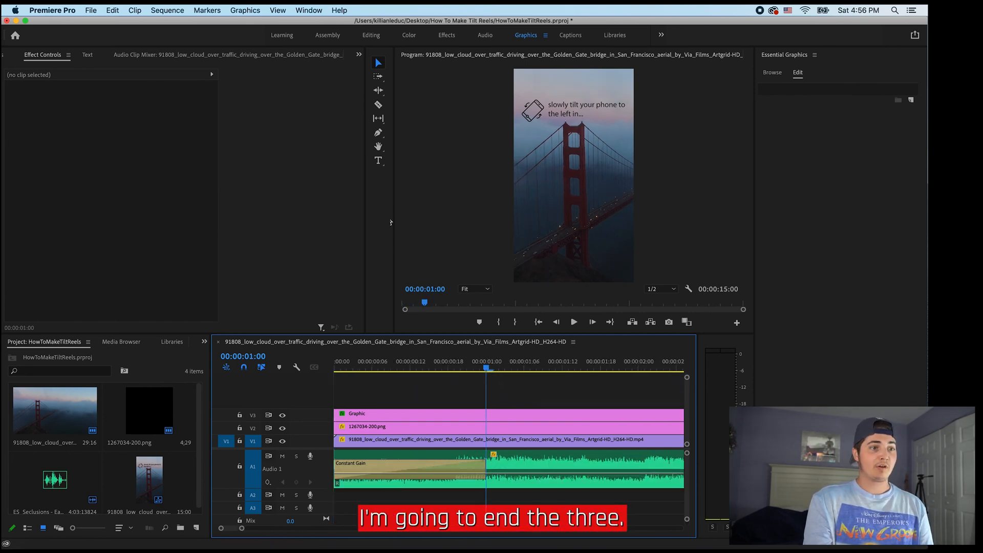
{"action": "left_click", "coordinate": [378, 161]}
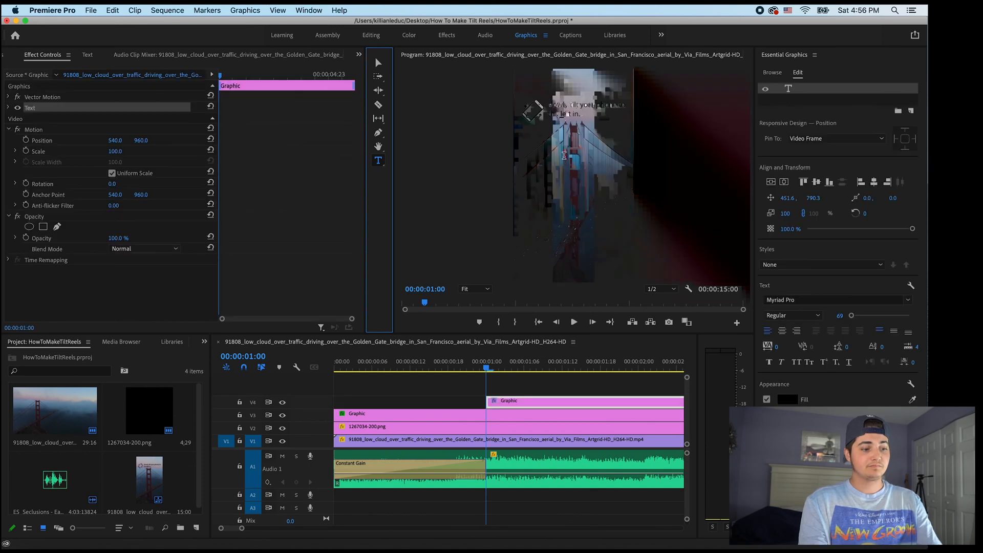
{"action": "left_click", "coordinate": [787, 399]}
{"action": "left_click", "coordinate": [570, 211]}
{"action": "left_click_drag", "start_coordinate": [140, 141], "coordinate": [146, 141]}
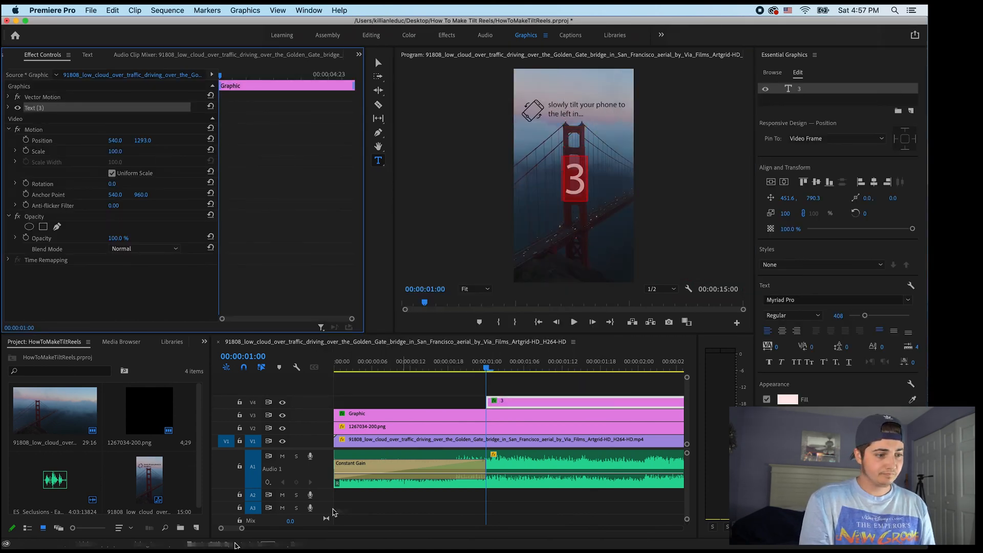
- Cut the "3" graphic on V4 at two seconds, three seconds and the beat drop, and delete the part beyond the drop
{"action": "left_click_drag", "start_coordinate": [242, 528], "coordinate": [290, 534]}
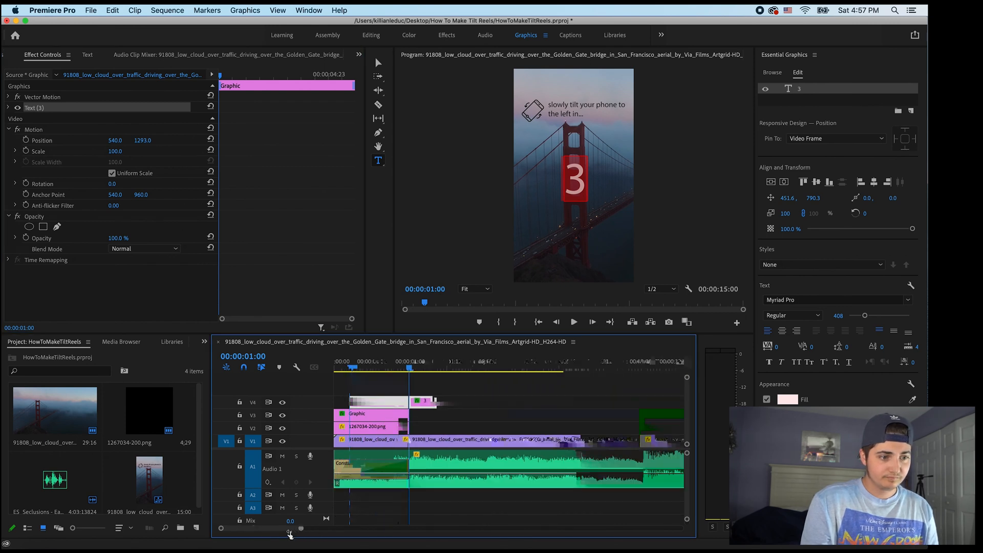
{"action": "key", "text": "c"}
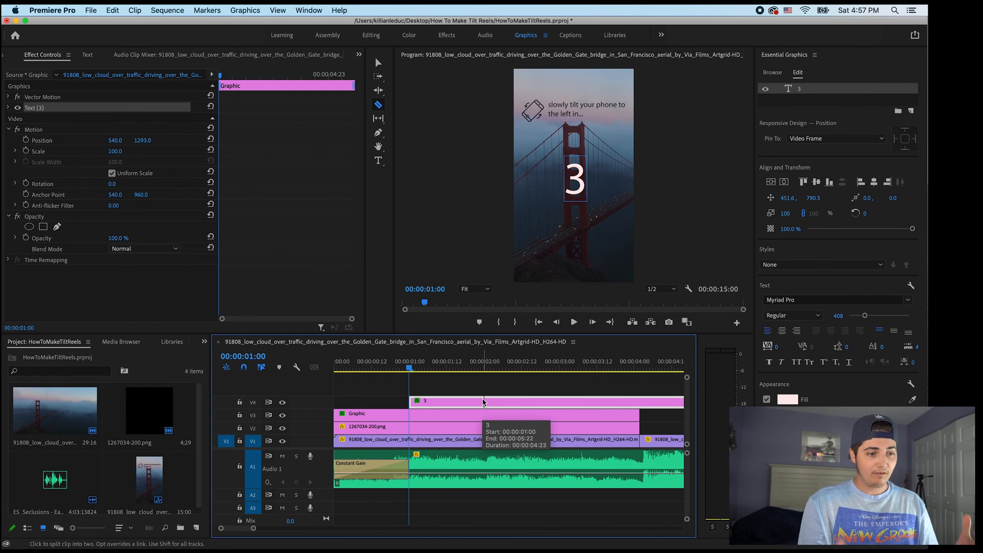
{"action": "left_click", "coordinate": [484, 401]}
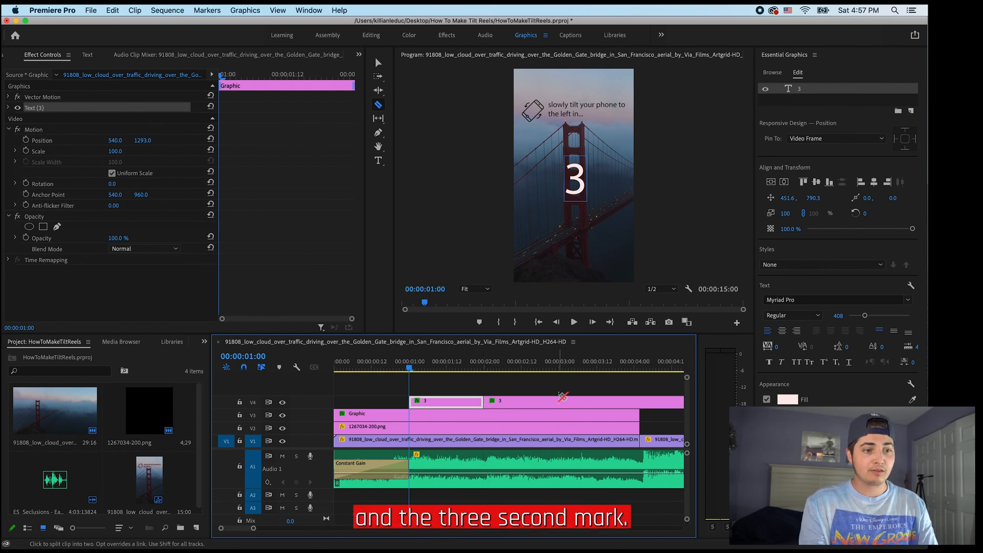
{"action": "left_click", "coordinate": [559, 399]}
{"action": "key", "text": "v"}
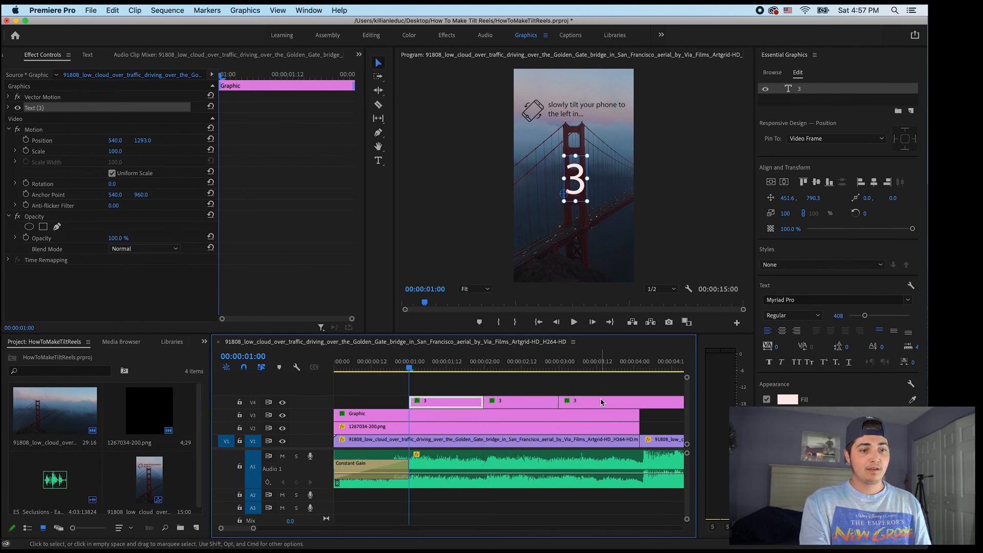
{"action": "key", "text": "c"}
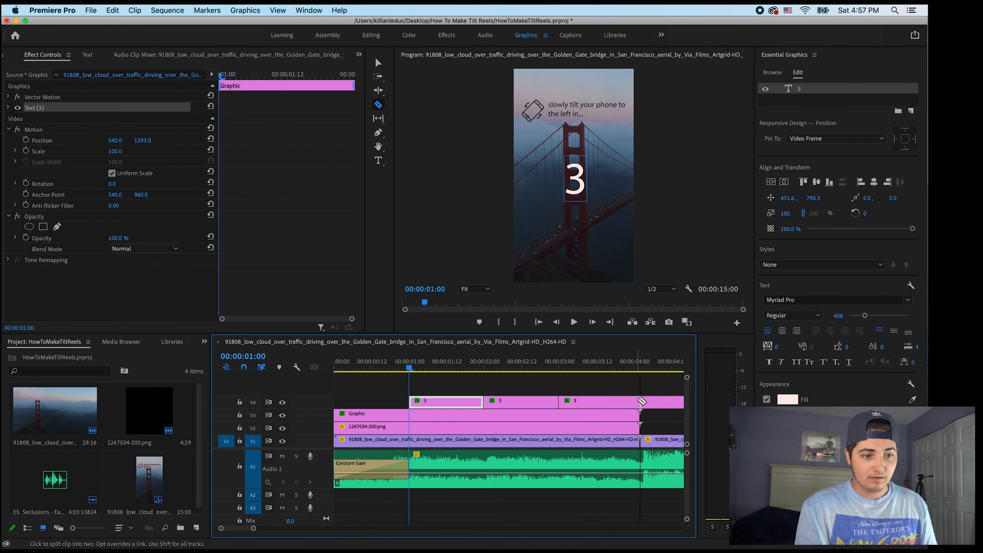
{"action": "key", "text": "v"}
{"action": "left_click", "coordinate": [658, 403]}
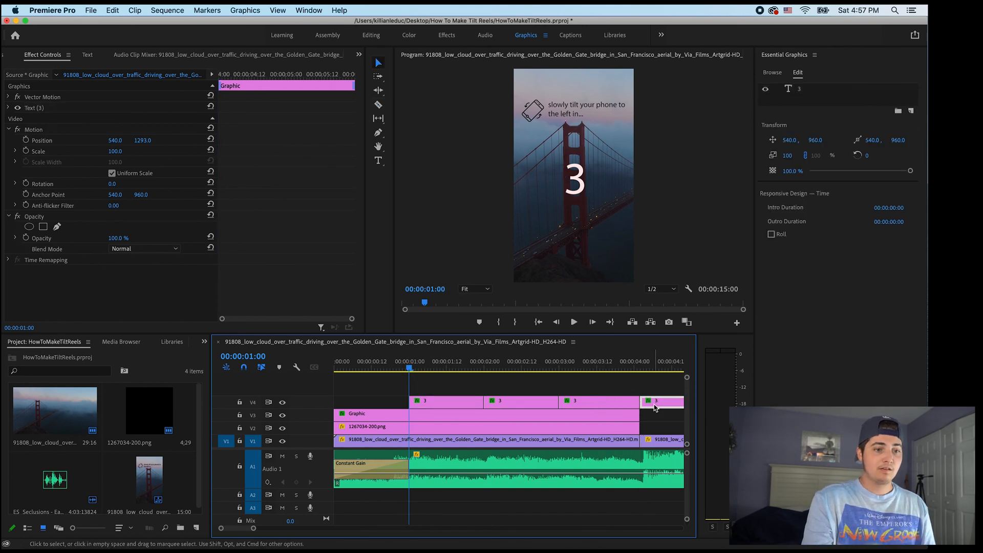
- Change the text of the second countdown segment on V4 to "2"
{"action": "left_click", "coordinate": [525, 364]}
{"action": "left_click", "coordinate": [522, 402]}
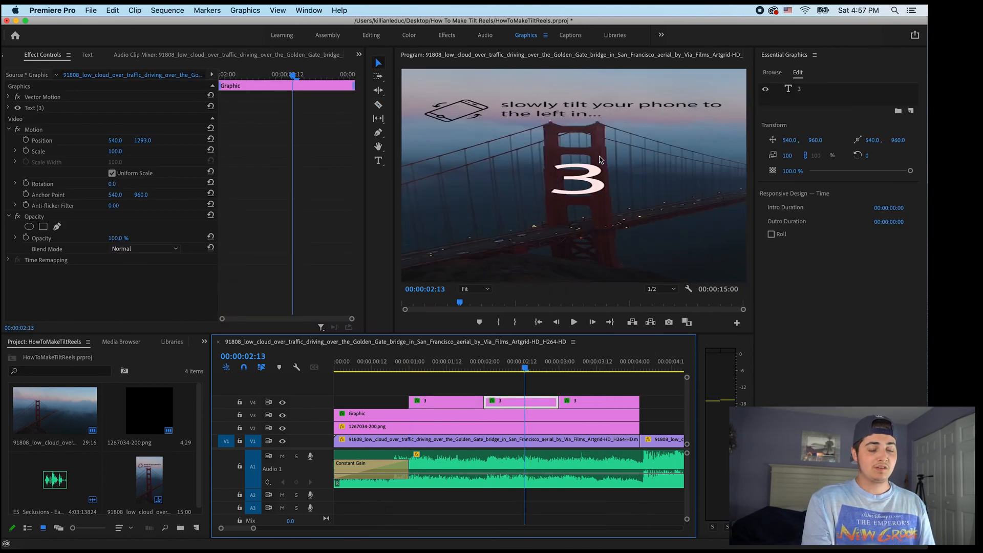
{"action": "left_click", "coordinate": [584, 182]}
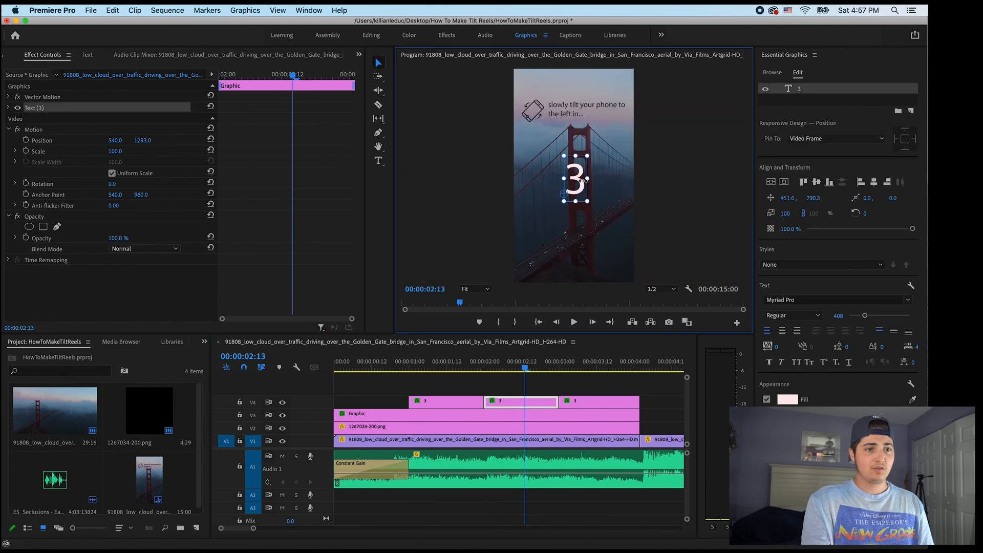
{"action": "double_click", "coordinate": [576, 186]}
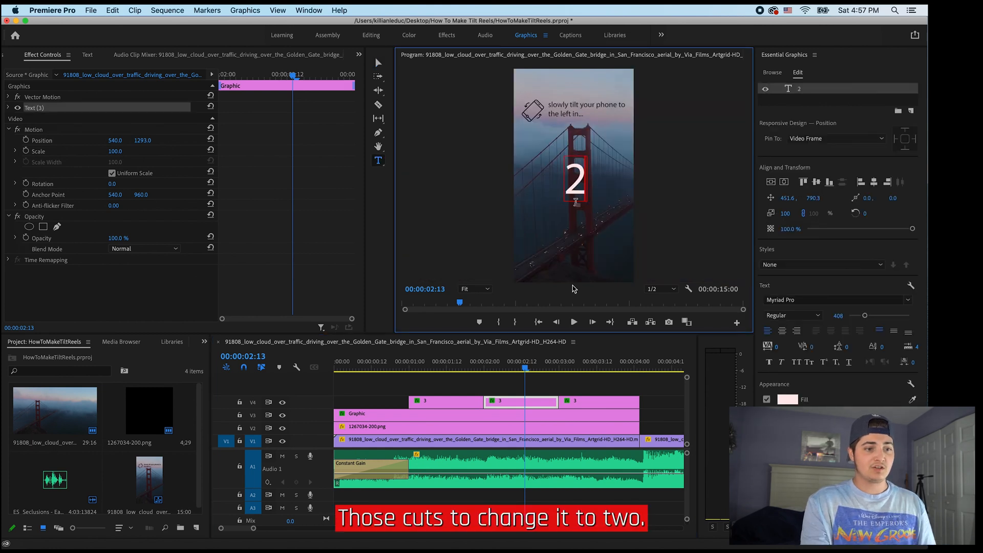
- Enter "2" as the second countdown segment's text and change the third segment's text on V4 to "1"
{"action": "type", "text": "2"}
{"action": "left_click", "coordinate": [591, 401]}
{"action": "left_click_drag", "start_coordinate": [563, 367], "coordinate": [593, 369]}
{"action": "left_click", "coordinate": [593, 404]}
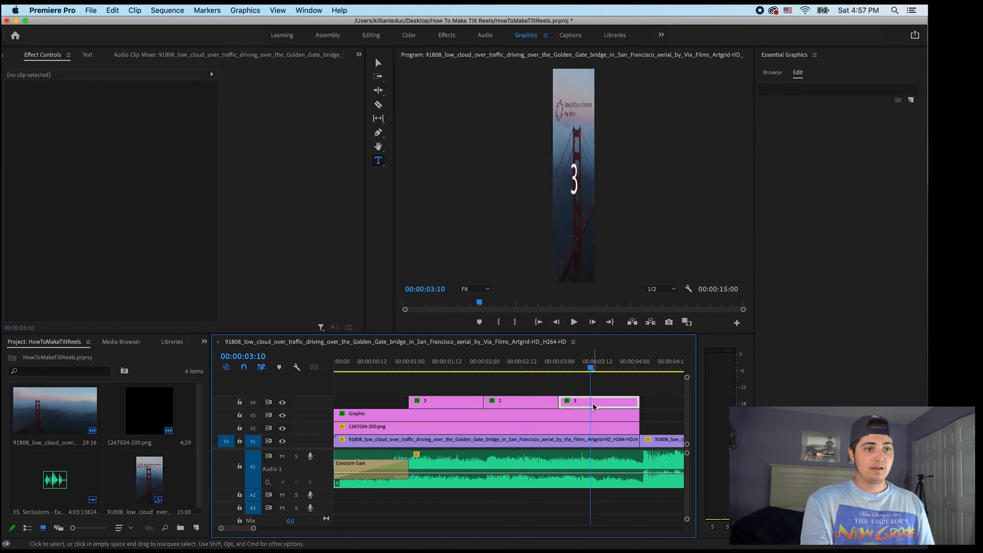
{"action": "double_click", "coordinate": [579, 183]}
{"action": "type", "text": "1"}
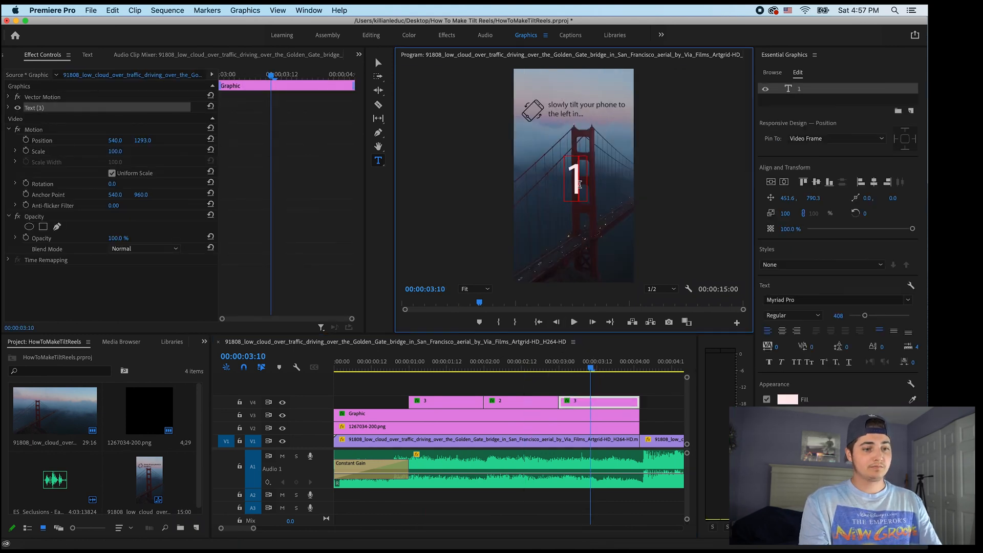
{"action": "left_click", "coordinate": [626, 366]}
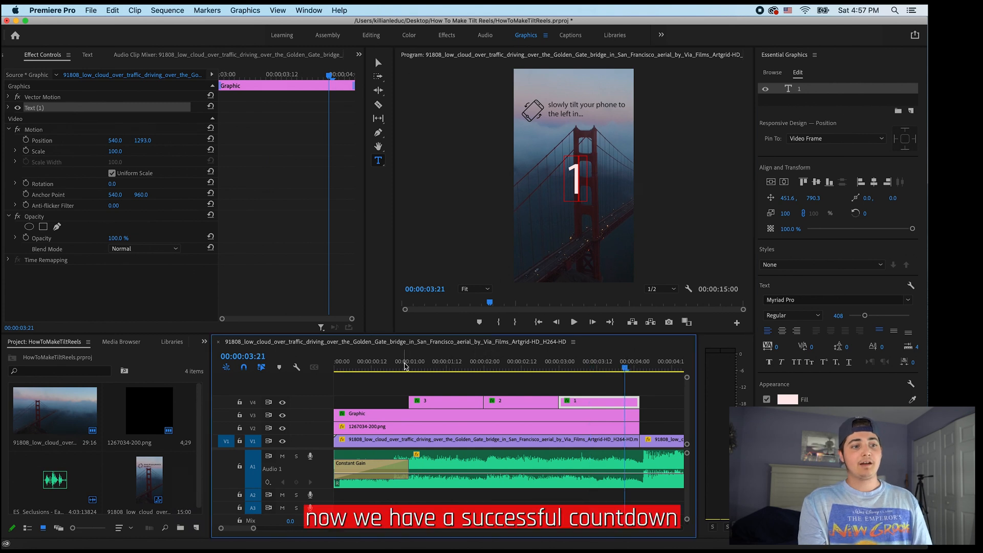
- Show the whole sequence in the timeline and return the playhead to 00:00:00:00 for a review of the reel
{"action": "left_click", "coordinate": [404, 365]}
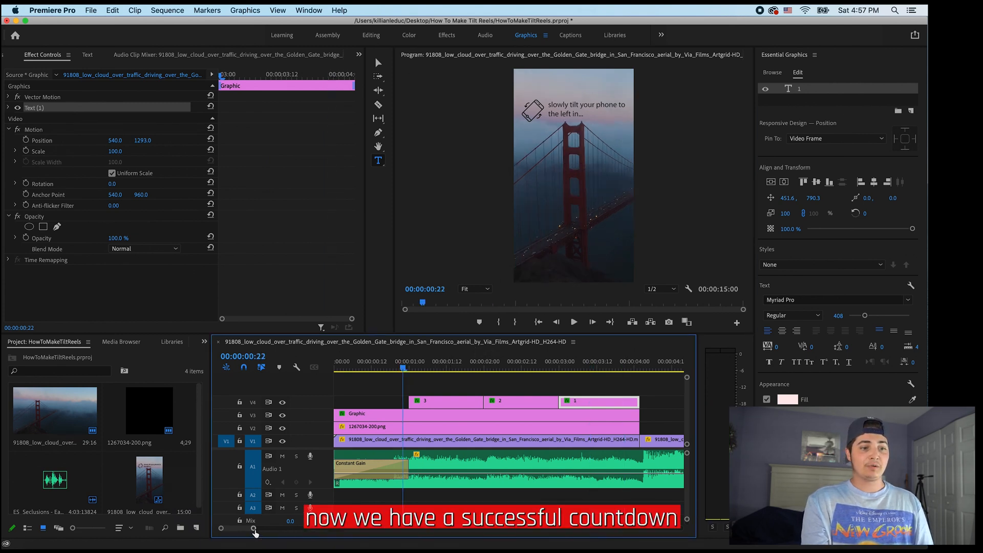
{"action": "left_click_drag", "start_coordinate": [254, 529], "coordinate": [295, 529]}
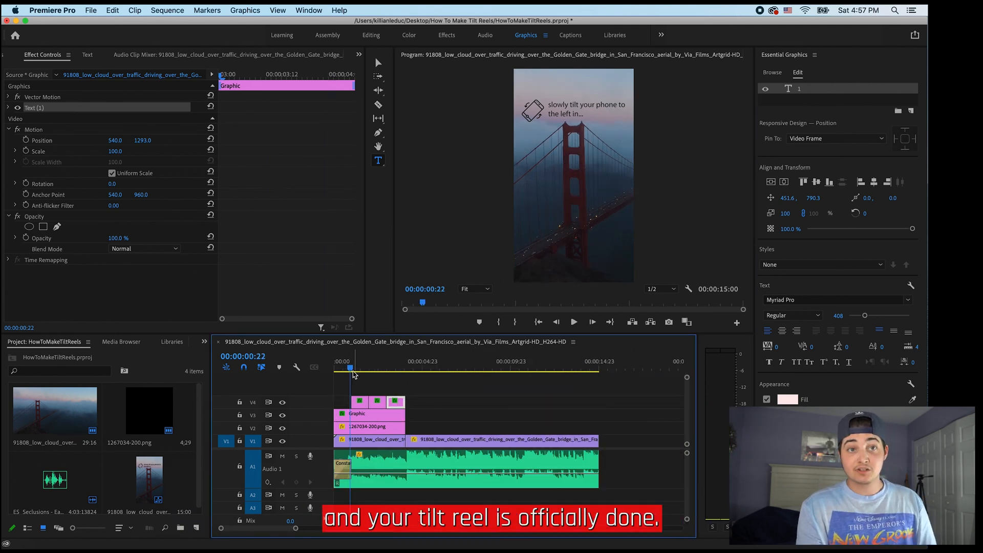
{"action": "left_click_drag", "start_coordinate": [350, 369], "coordinate": [333, 370]}
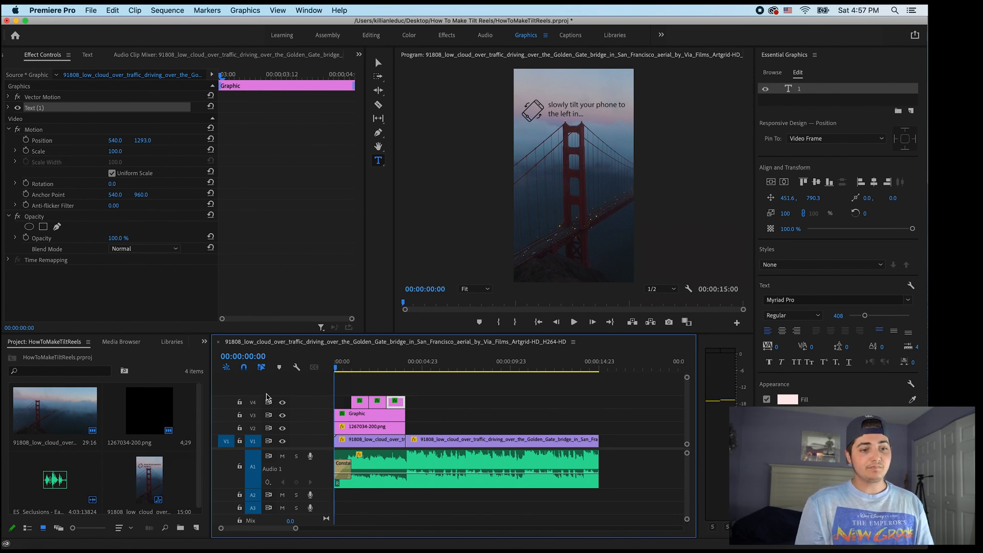